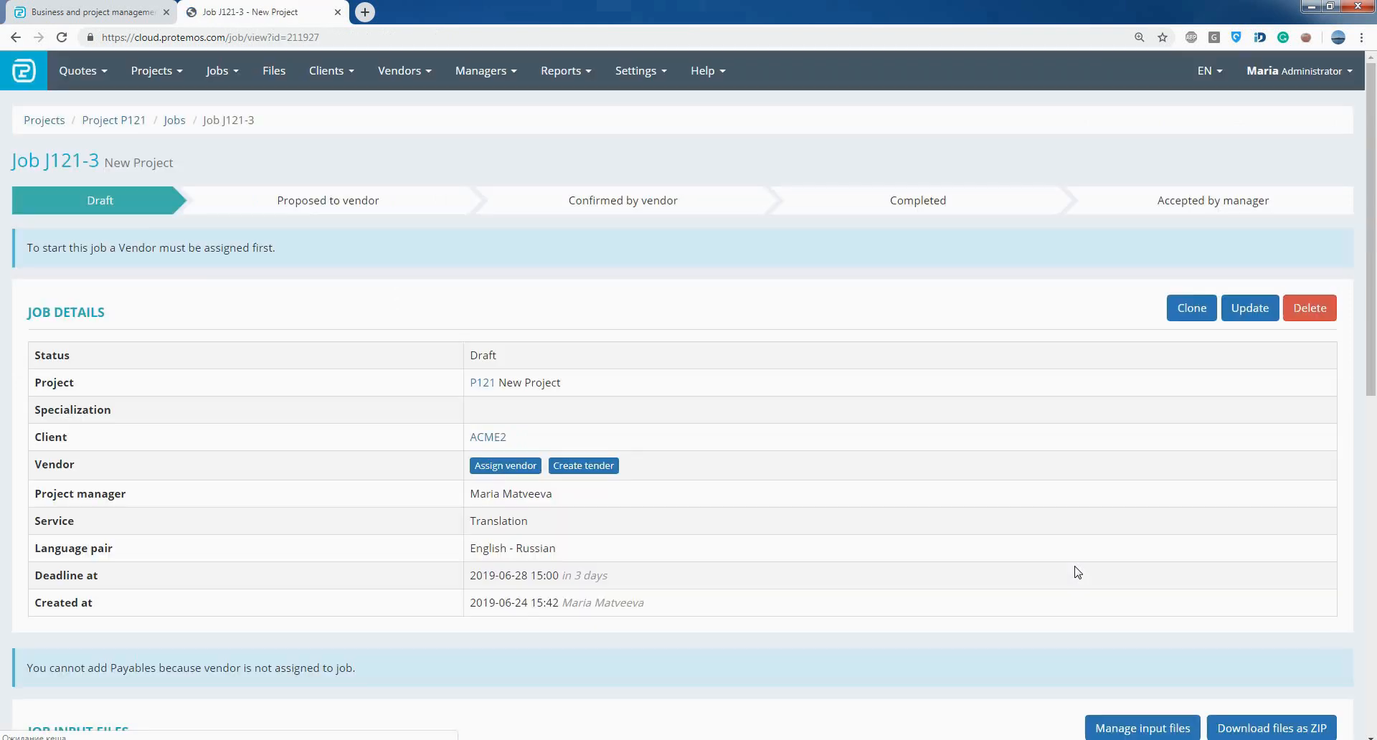
# - Start a new tender for the job, with type Selected by manager (fixed price) and unit type Word
pyautogui.click(605, 468)
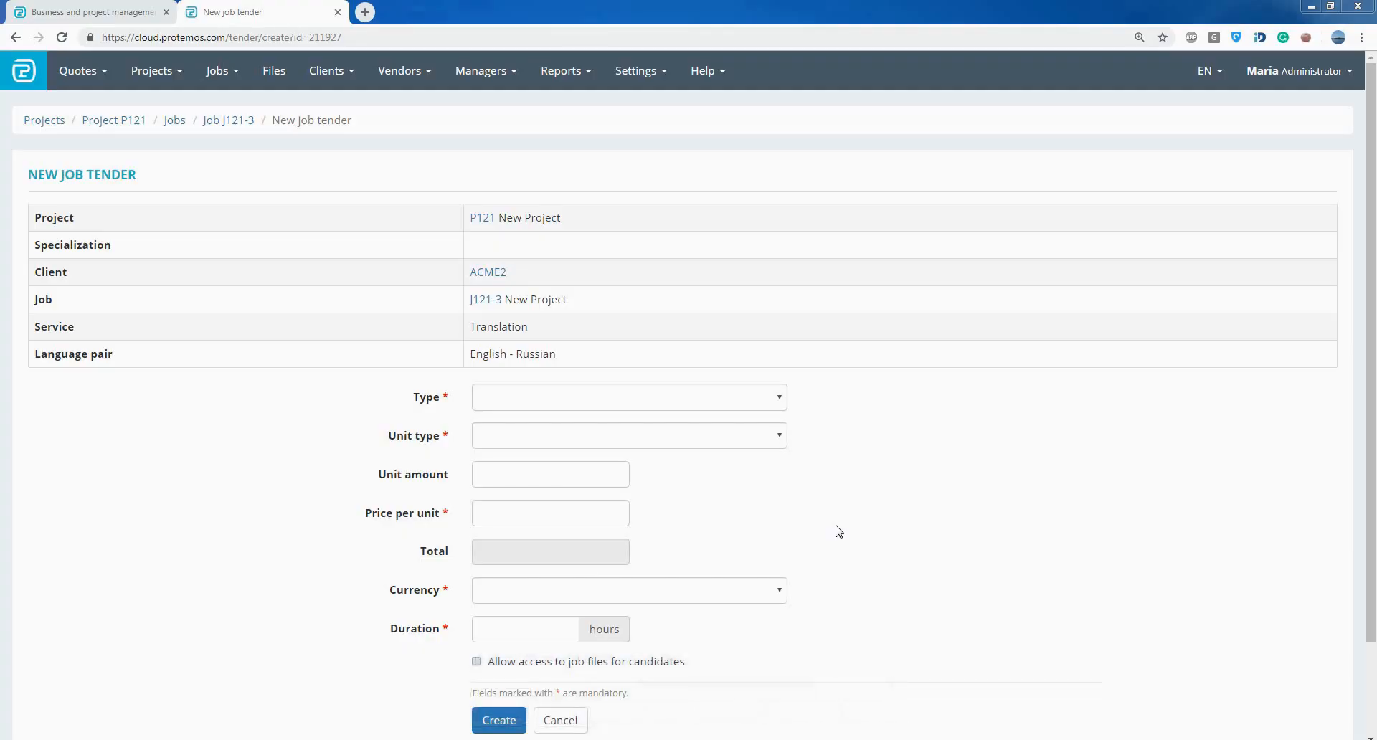
pyautogui.click(736, 402)
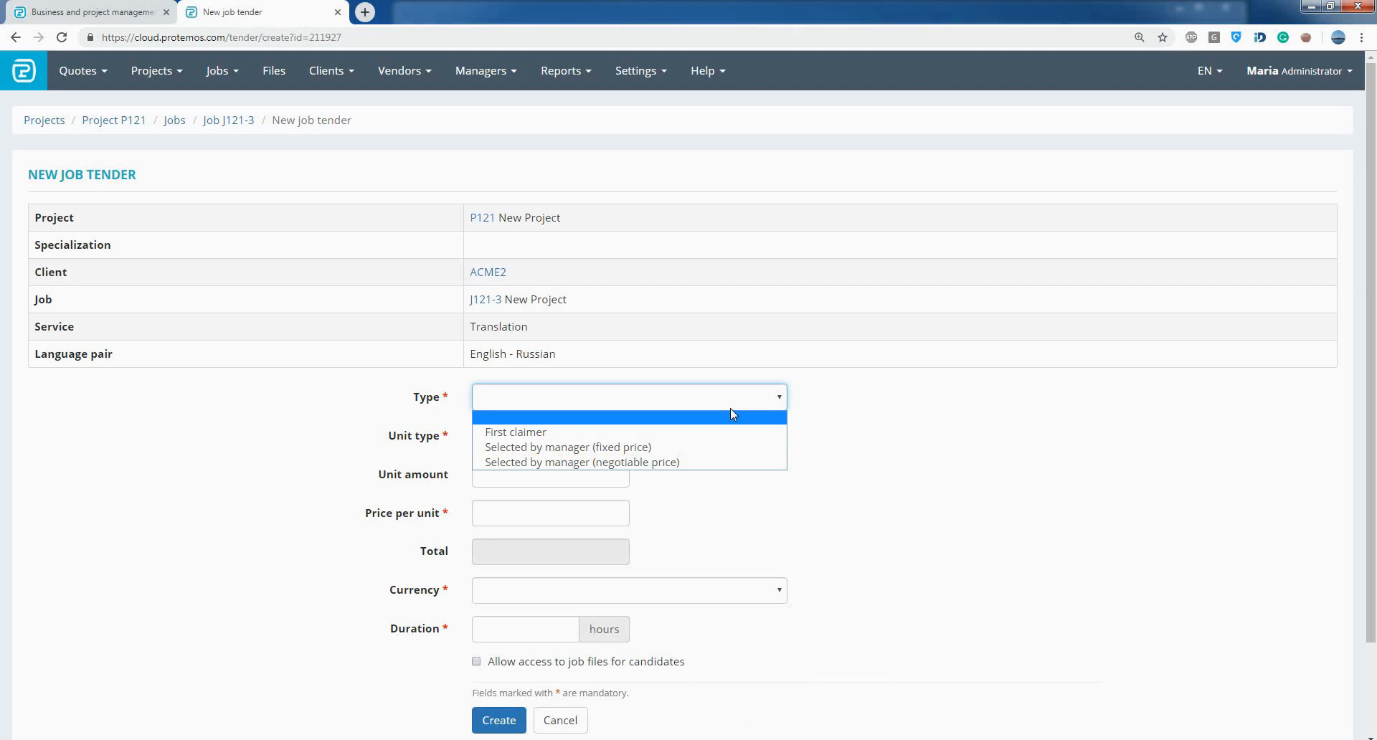
pyautogui.click(719, 446)
pyautogui.click(692, 447)
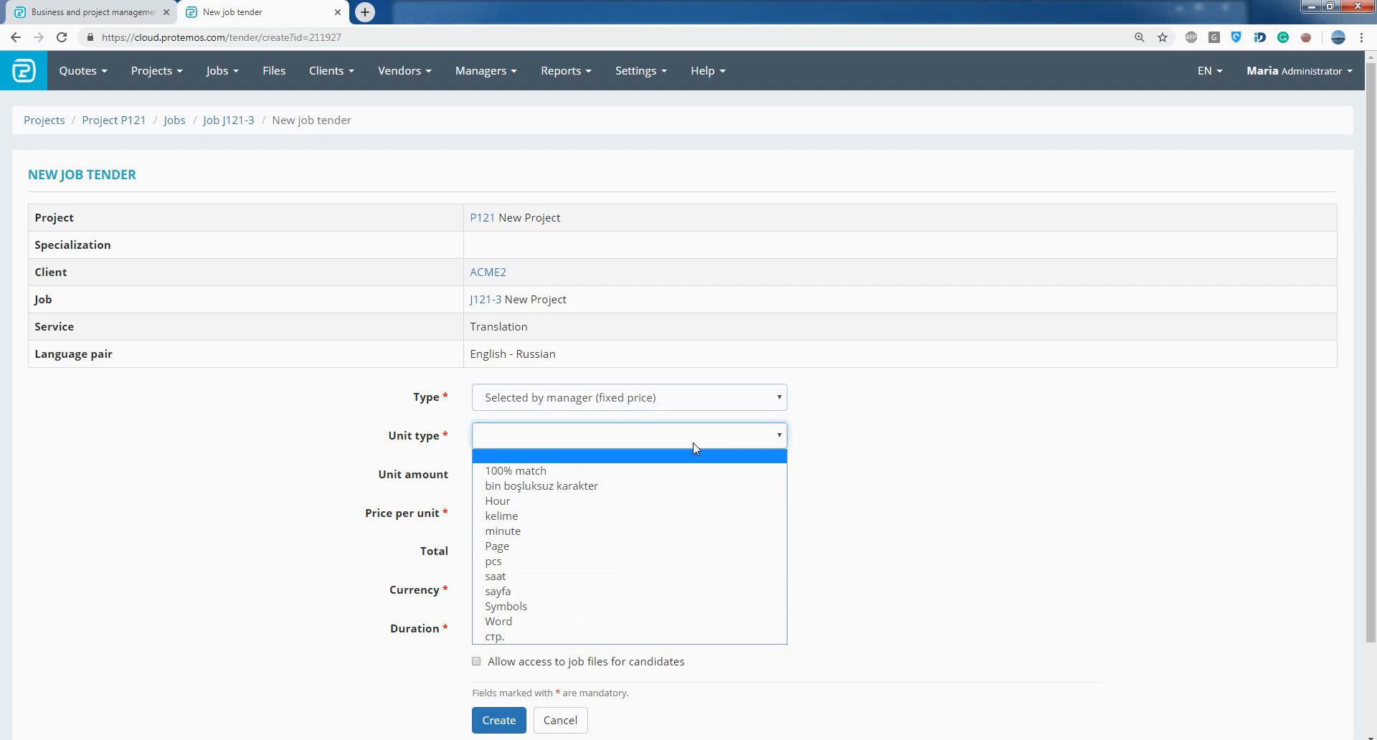
pyautogui.click(642, 621)
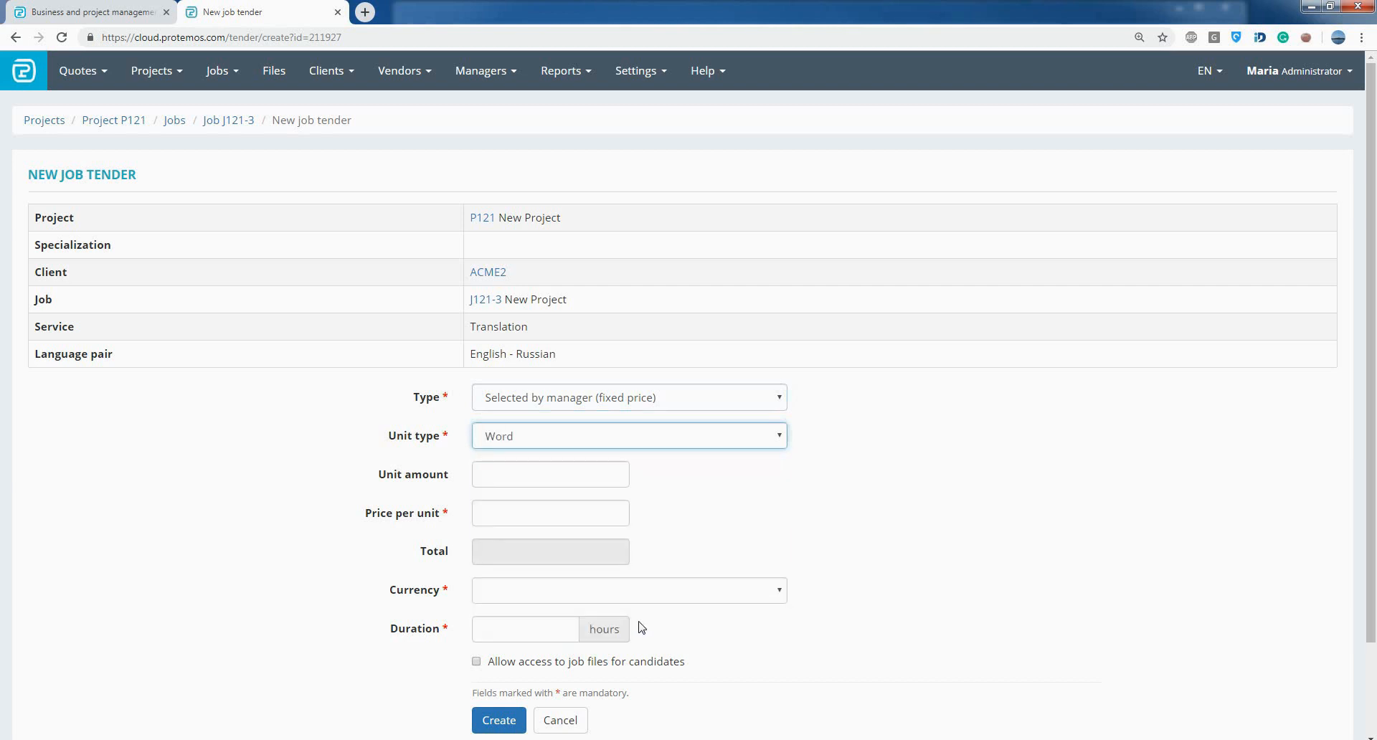
# - Set the tender's unit amount to 10000 and its price per unit to 0.02
pyautogui.click(561, 474)
pyautogui.click(556, 535)
pyautogui.click(557, 514)
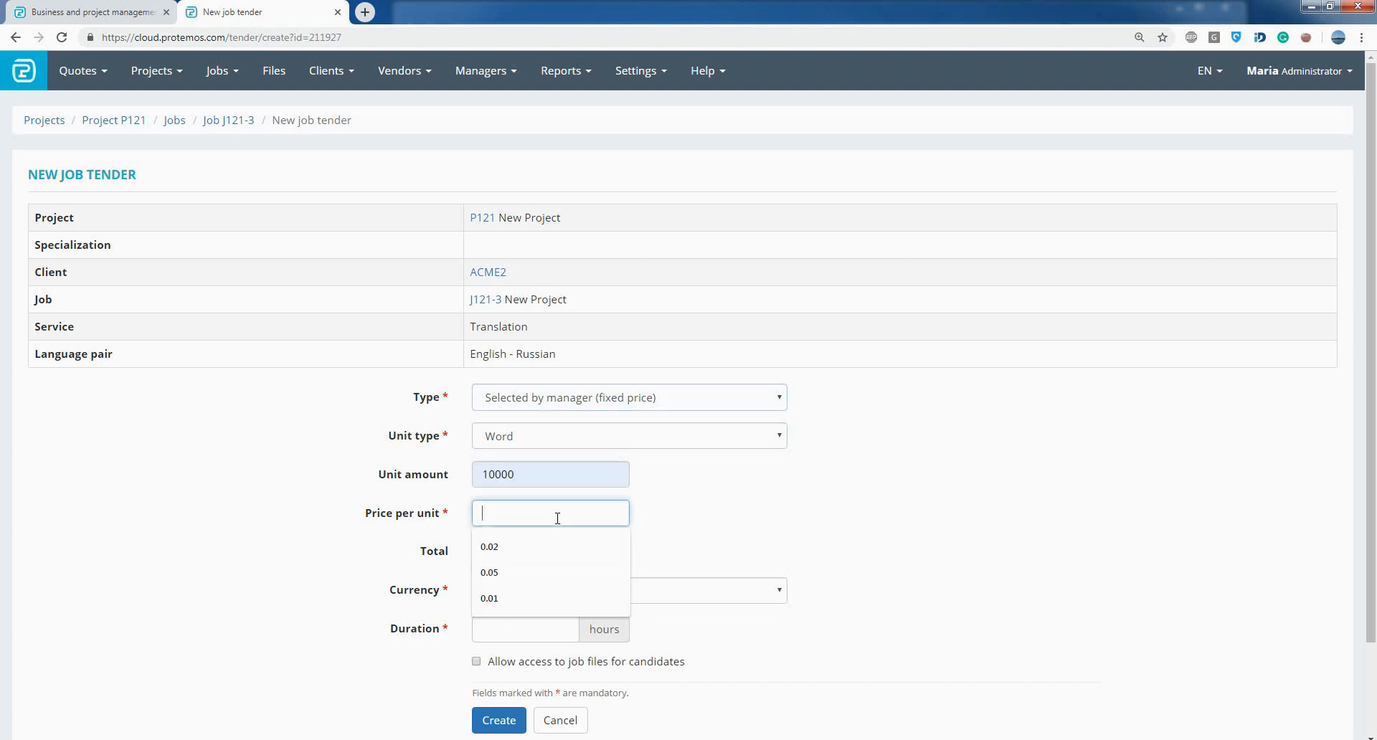
pyautogui.click(560, 547)
pyautogui.scroll(-2, 689, 553)
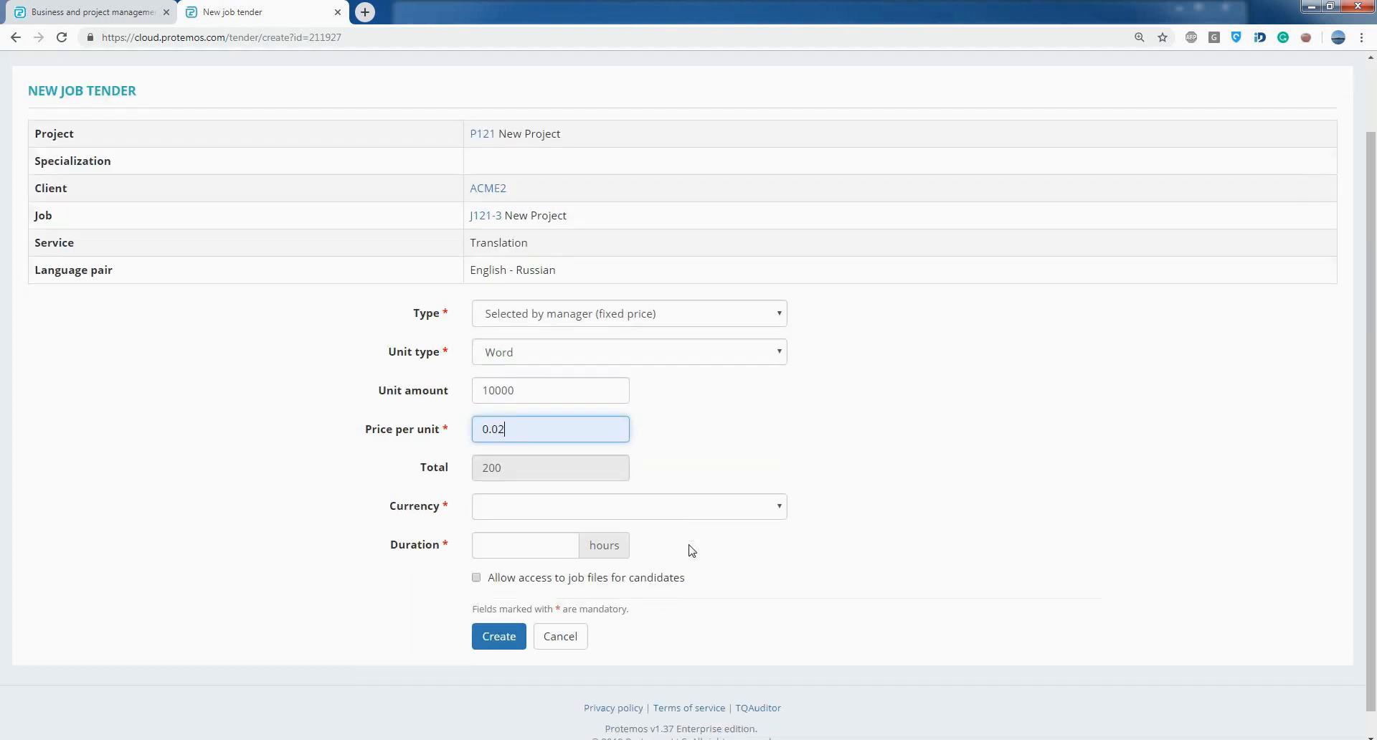
# - Set the currency to EUR - Euro and the duration to 1 hour, and create the tender
pyautogui.click(682, 482)
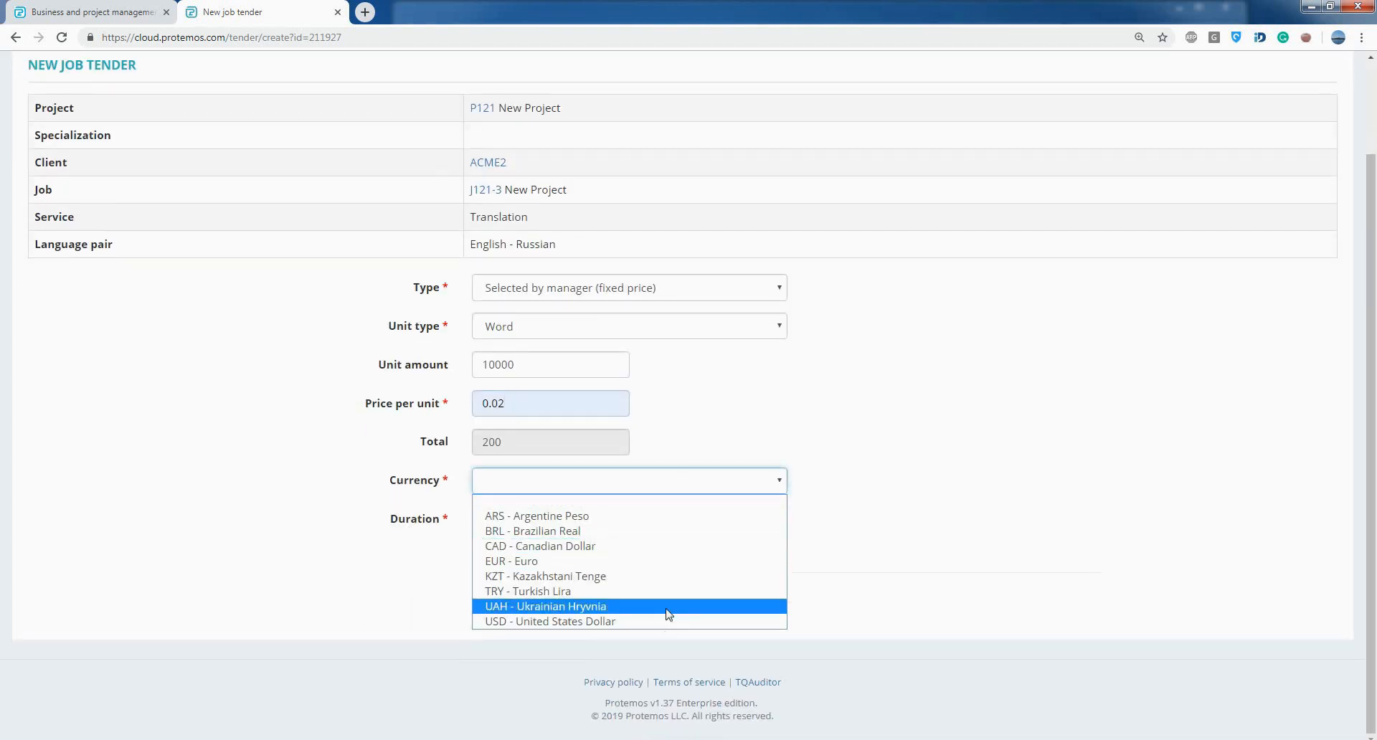
pyautogui.click(653, 561)
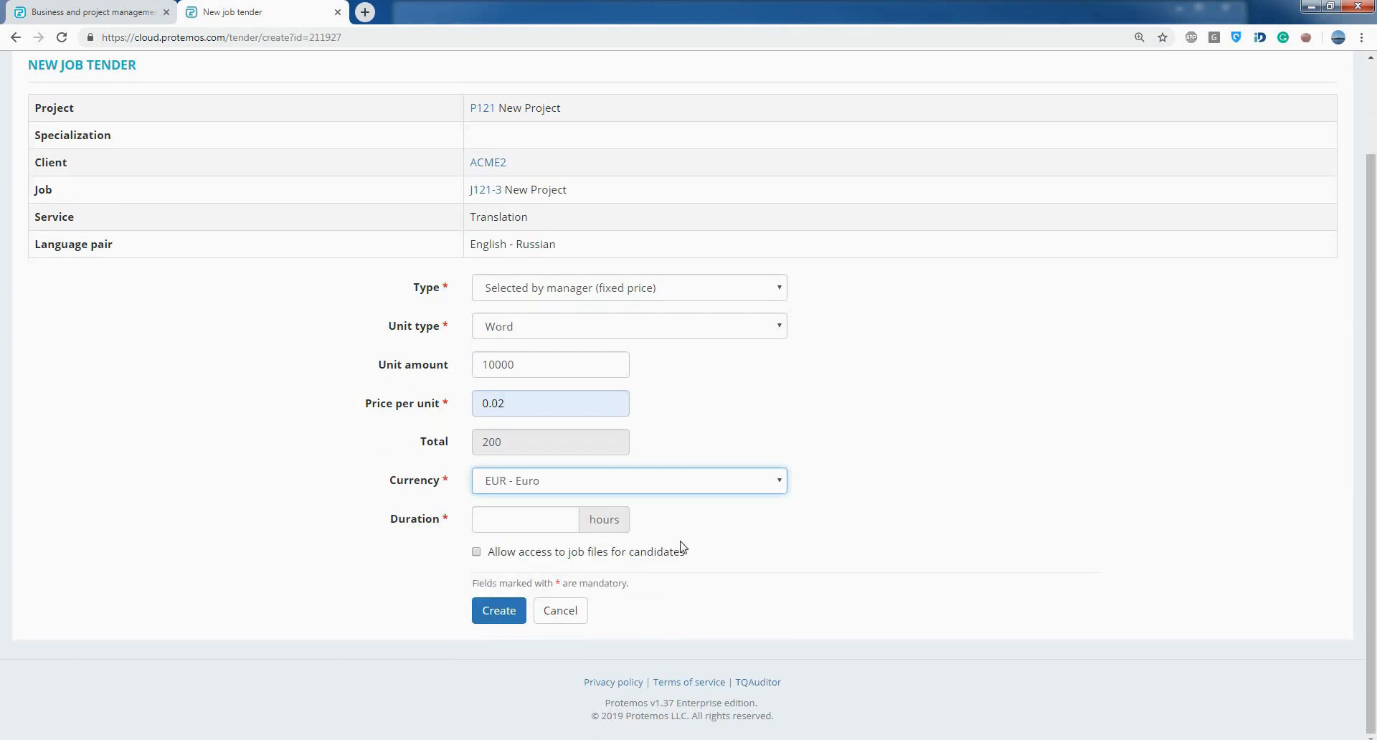
pyautogui.click(545, 515)
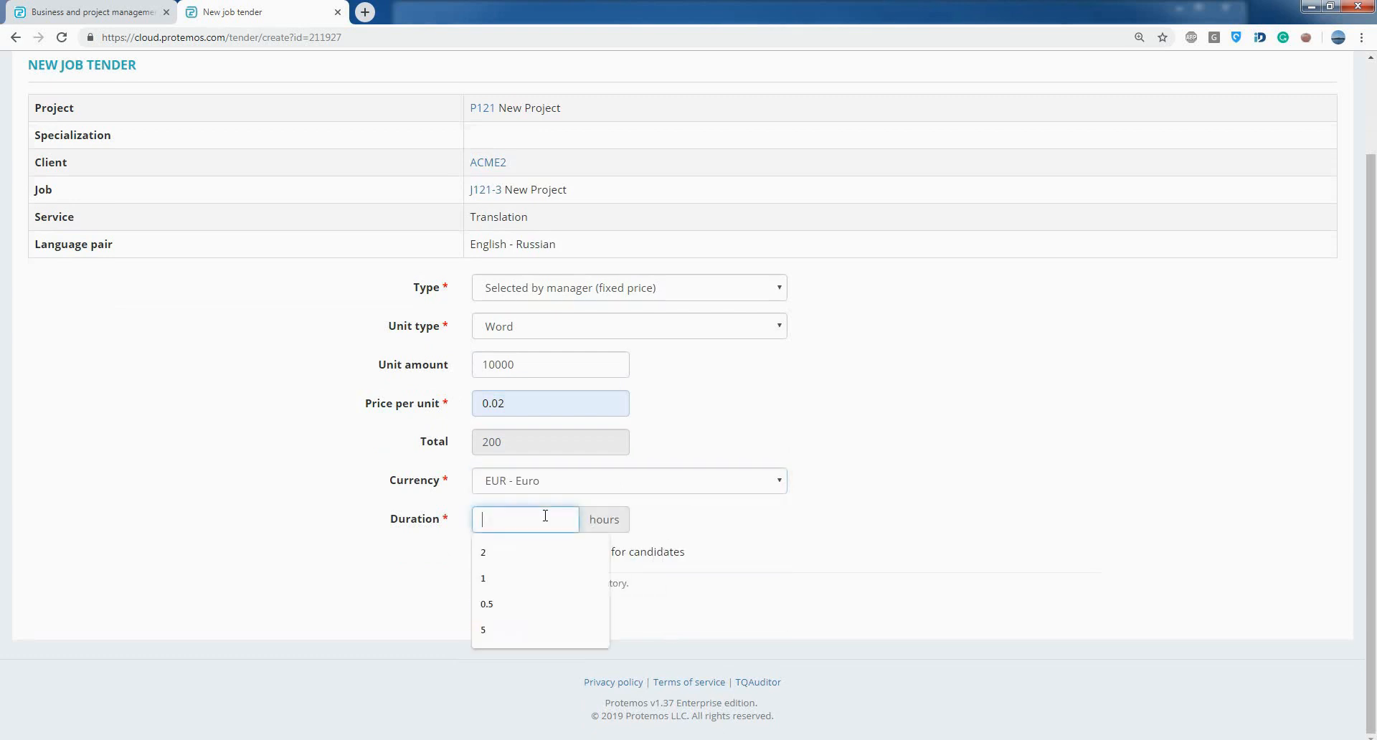
pyautogui.click(572, 575)
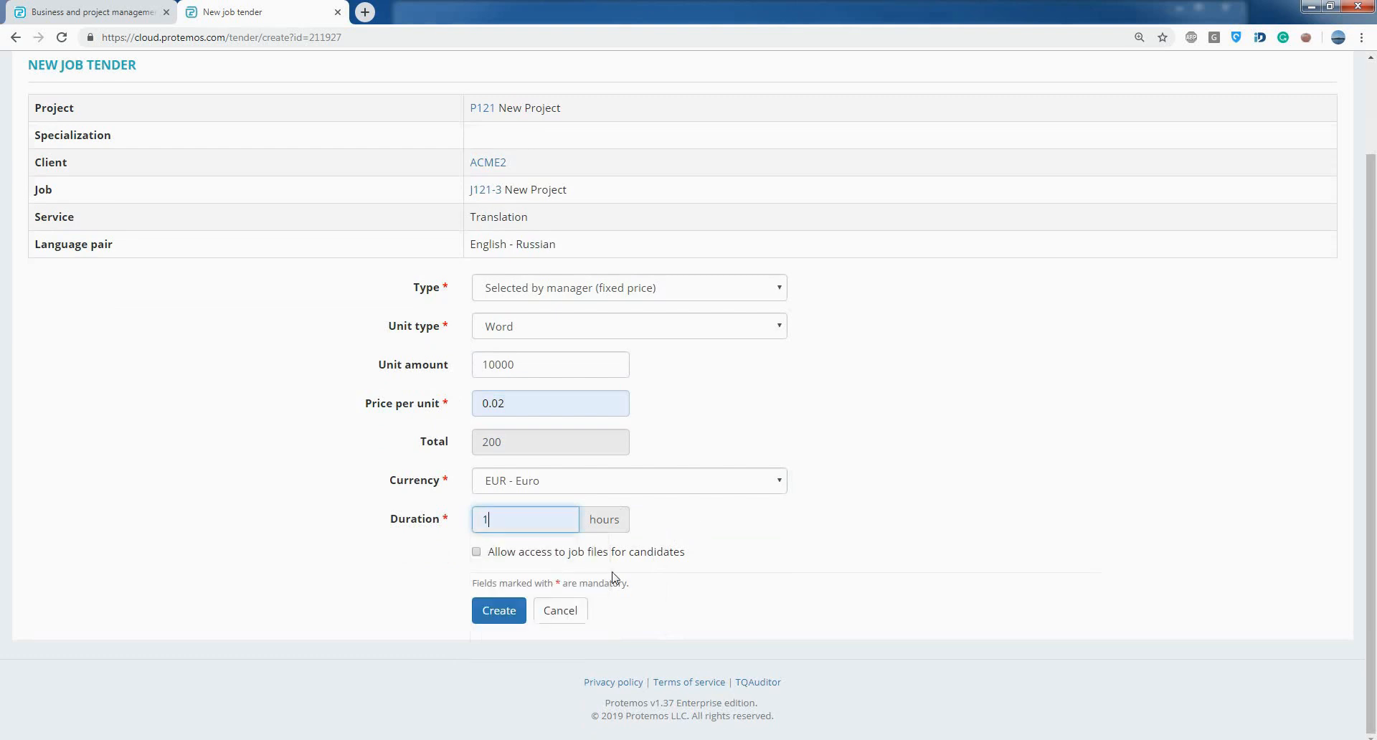
pyautogui.click(802, 577)
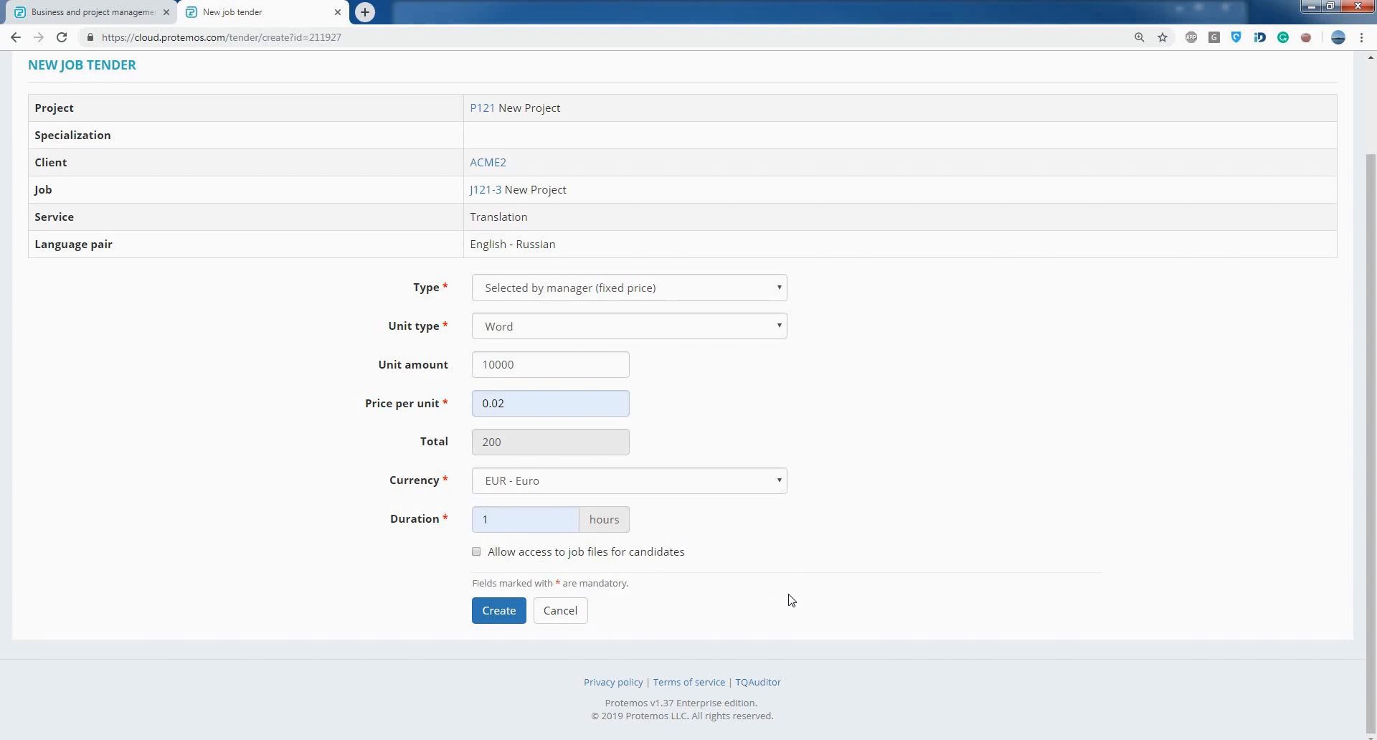
pyautogui.click(509, 621)
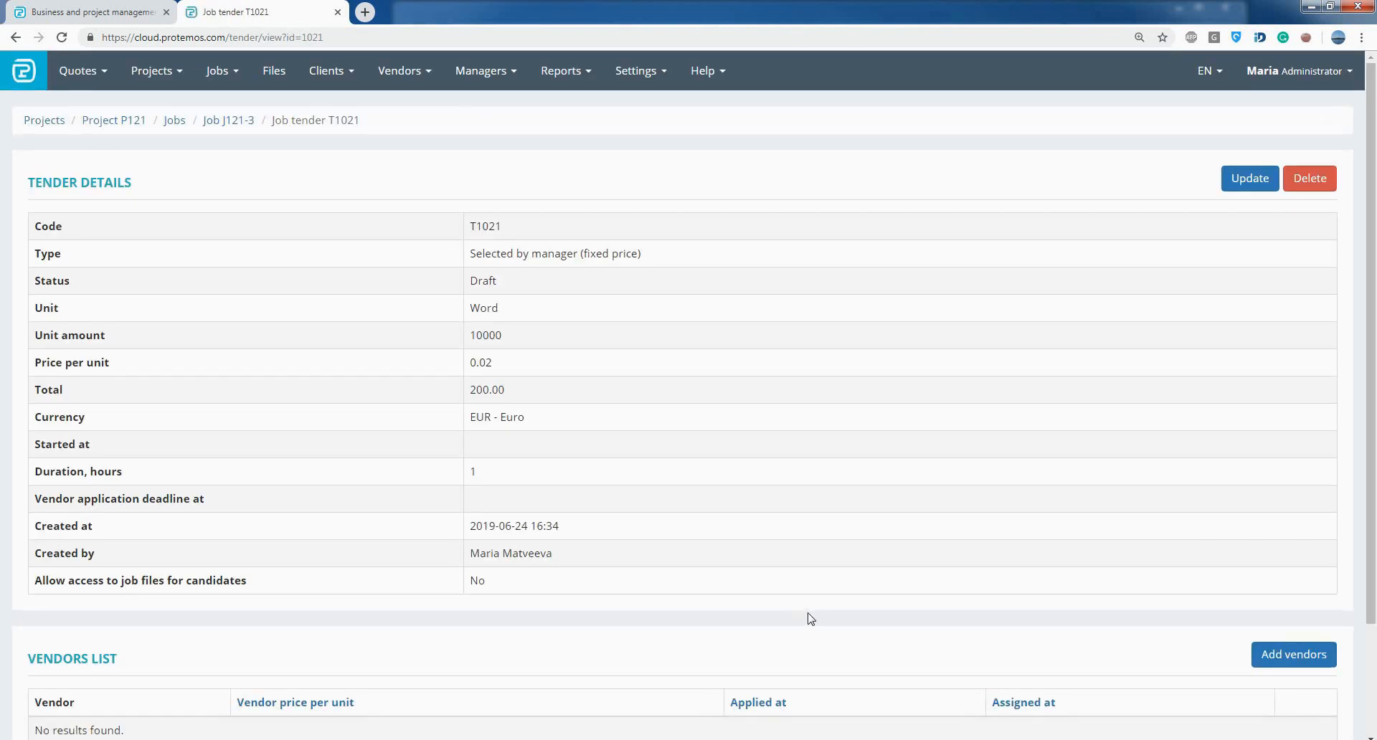
# - Add all three listed English - Russian vendors to the tender
pyautogui.scroll(-1, 1160, 542)
pyautogui.scroll(-2, 1160, 542)
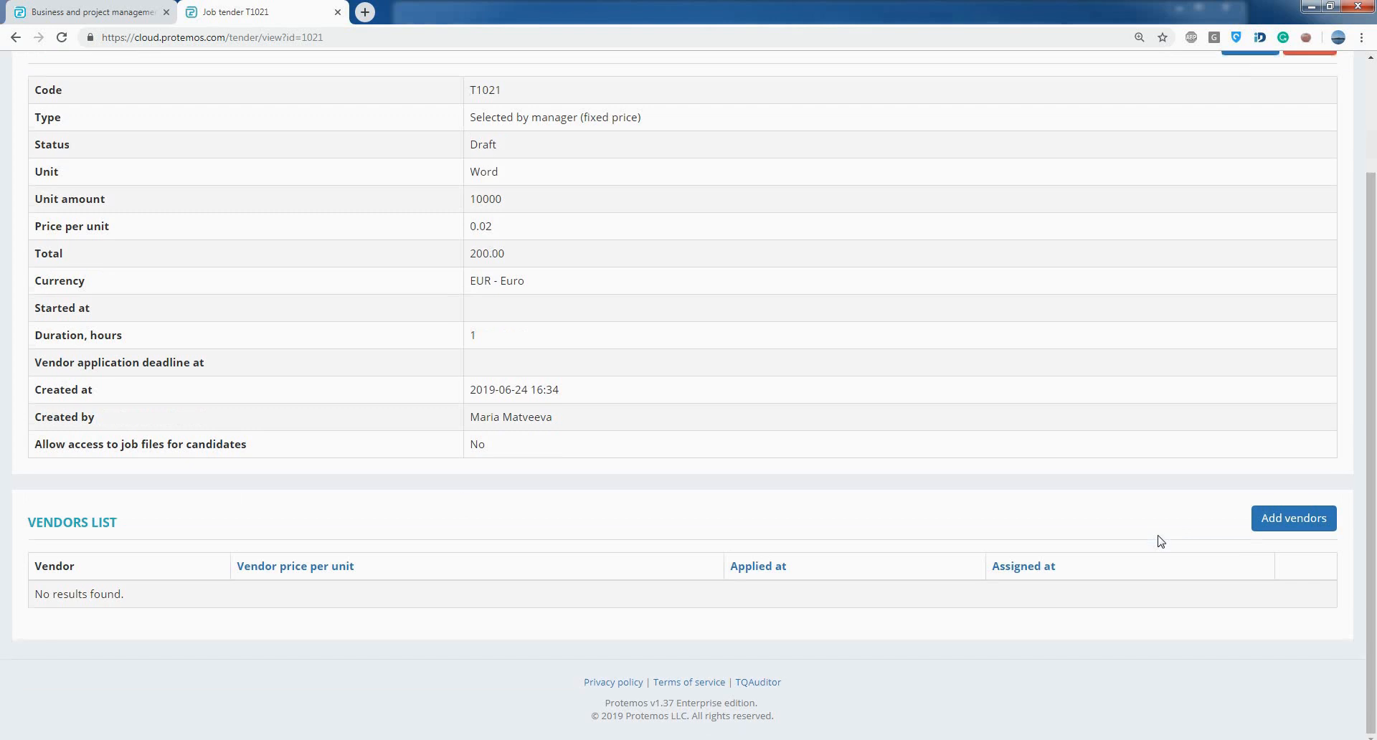
pyautogui.click(1299, 531)
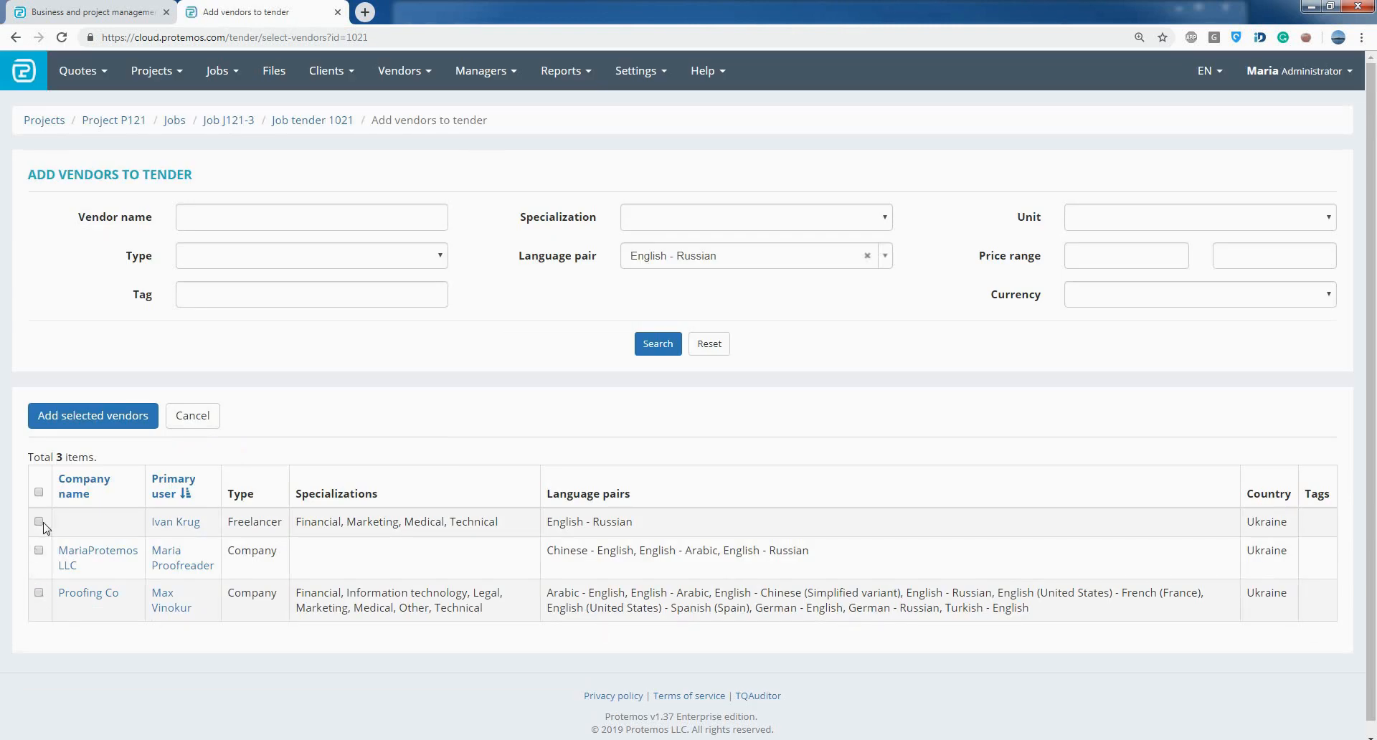
pyautogui.click(40, 551)
pyautogui.click(86, 421)
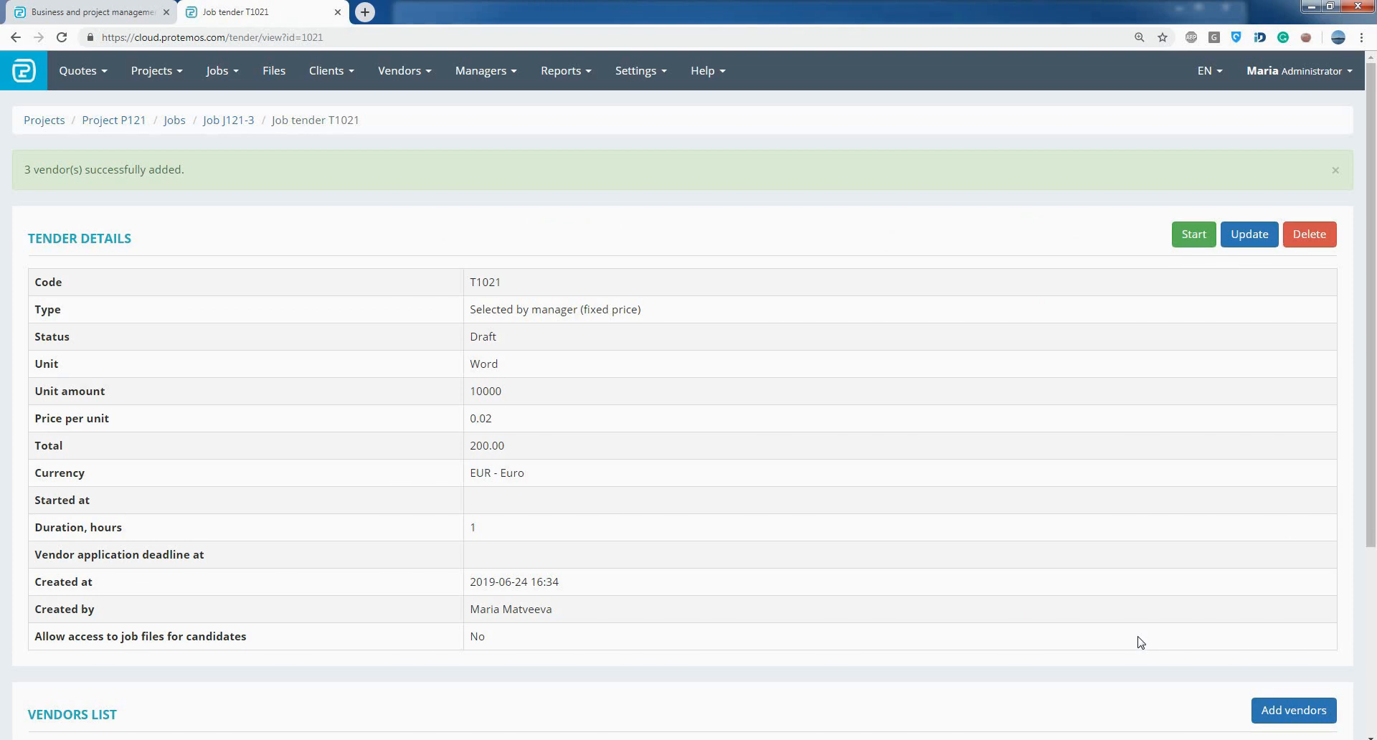
# - Start the tender and check its details and vendors list
pyautogui.click(1190, 236)
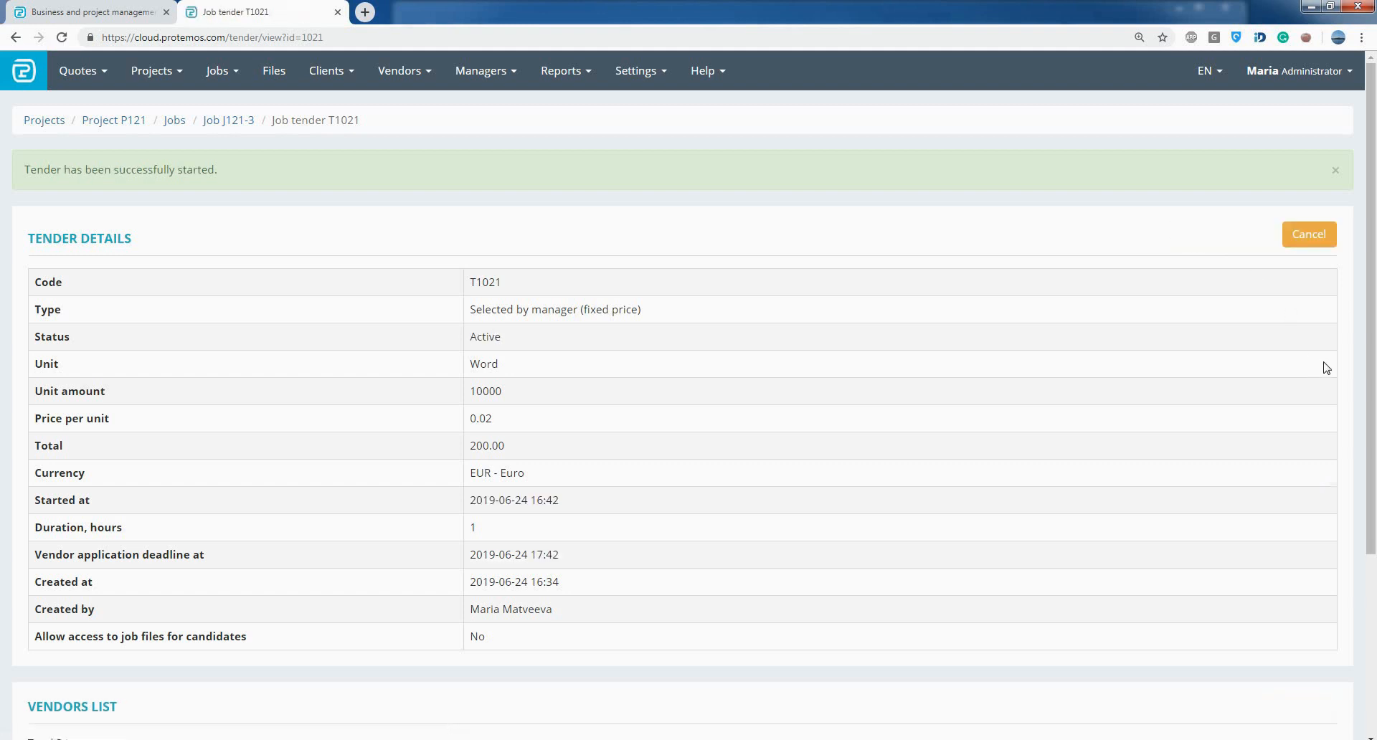
pyautogui.scroll(-1, 1326, 368)
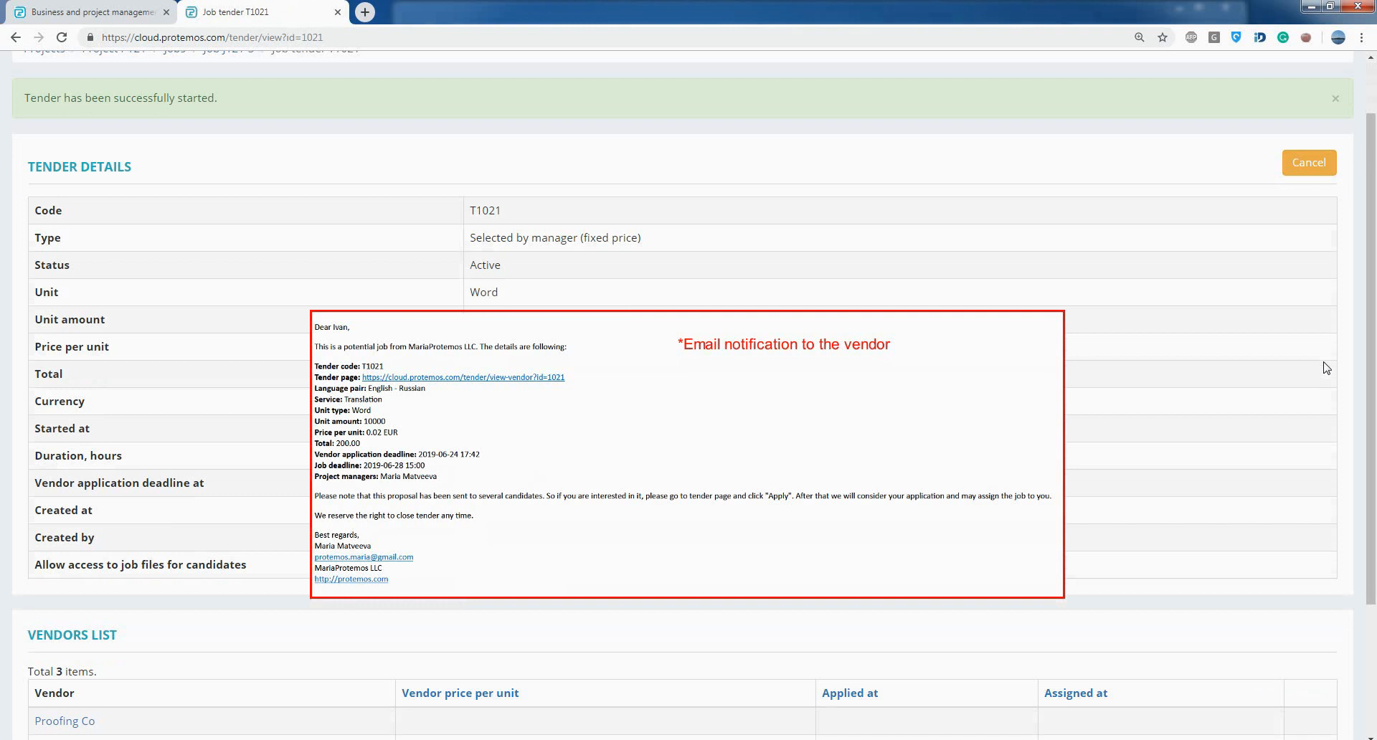
pyautogui.scroll(1, 1326, 368)
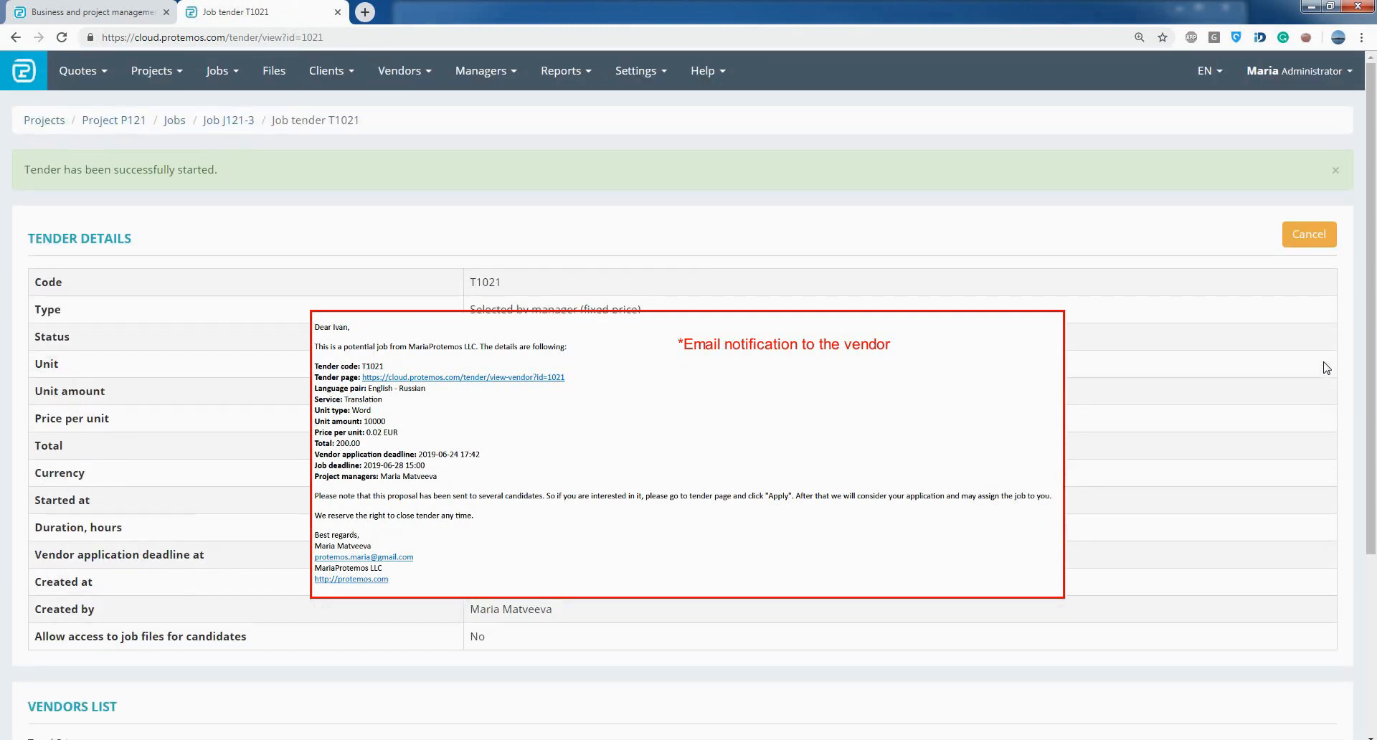
pyautogui.scroll(-4, 1326, 368)
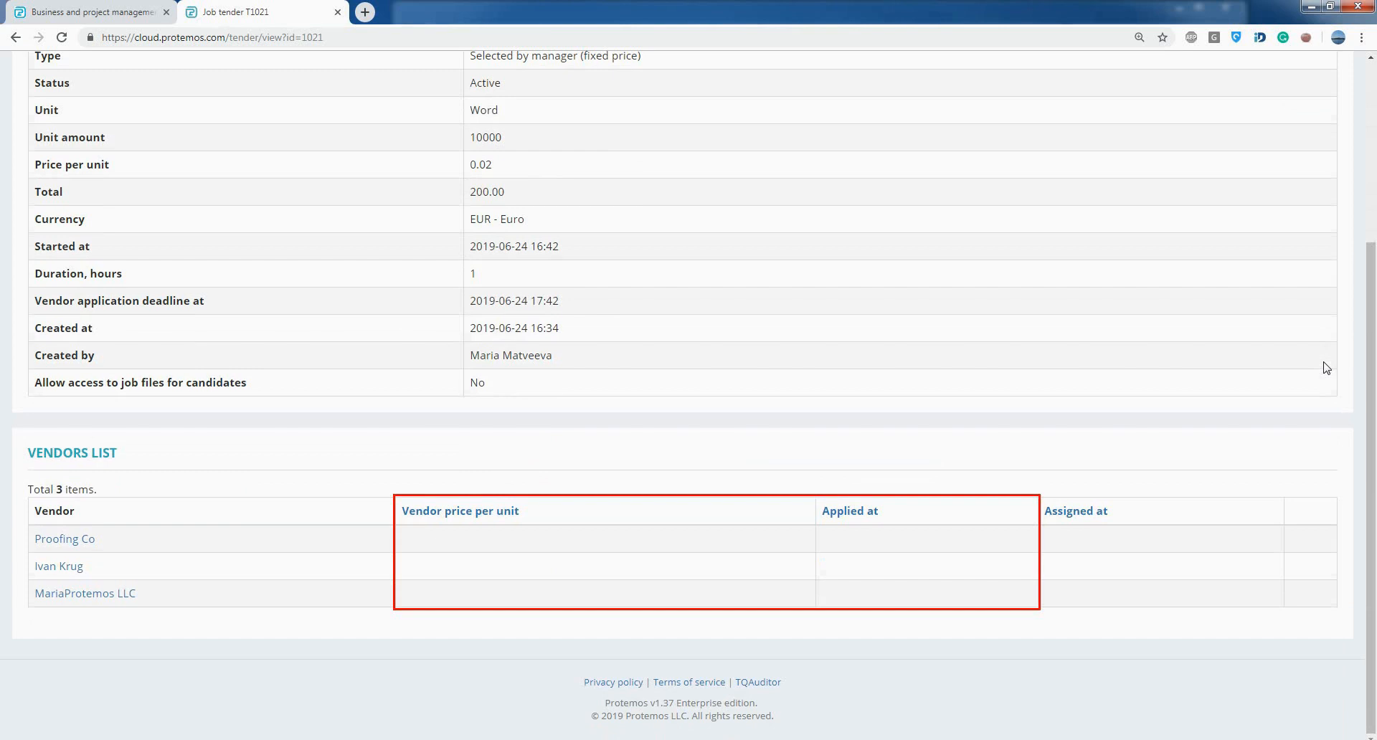
pyautogui.scroll(4, 1326, 368)
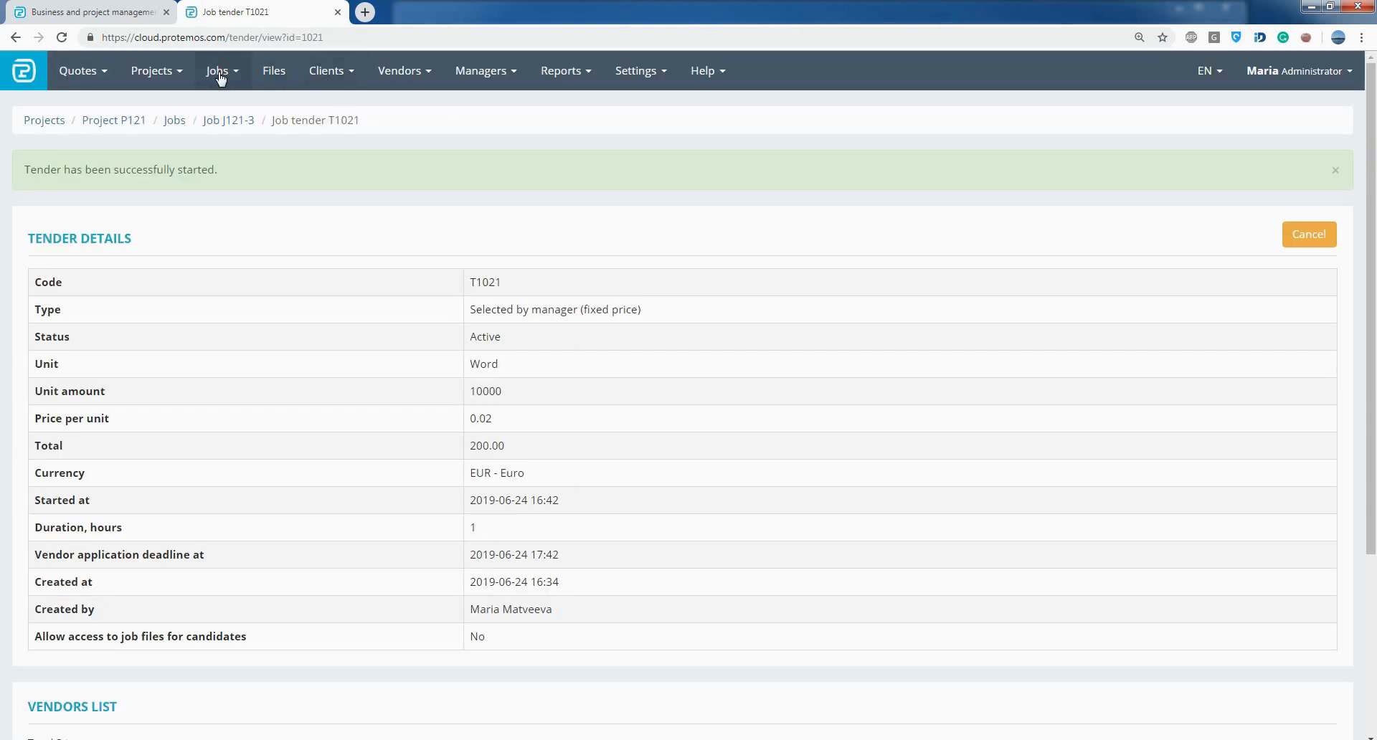
# - Open tender T1020 from the list of job tenders and assign Proofing Co to its job
pyautogui.click(230, 123)
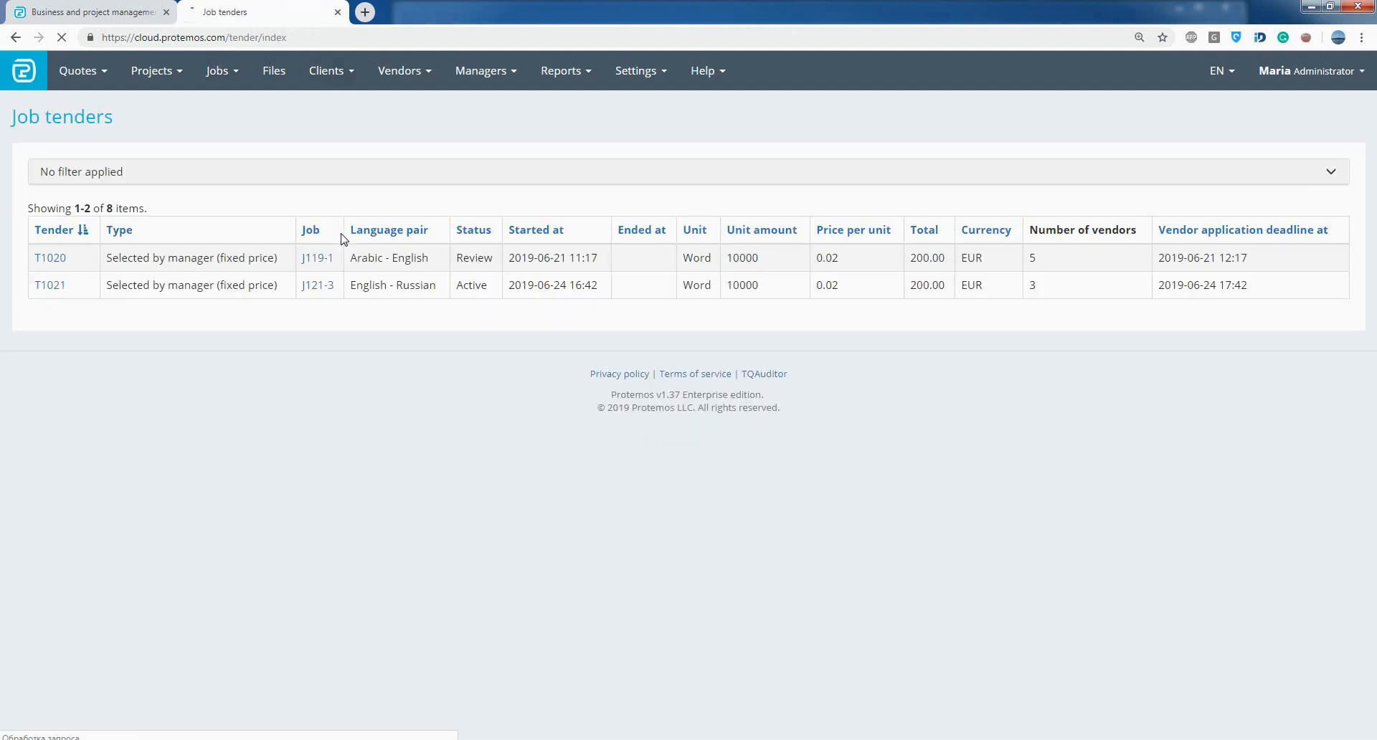
pyautogui.click(363, 176)
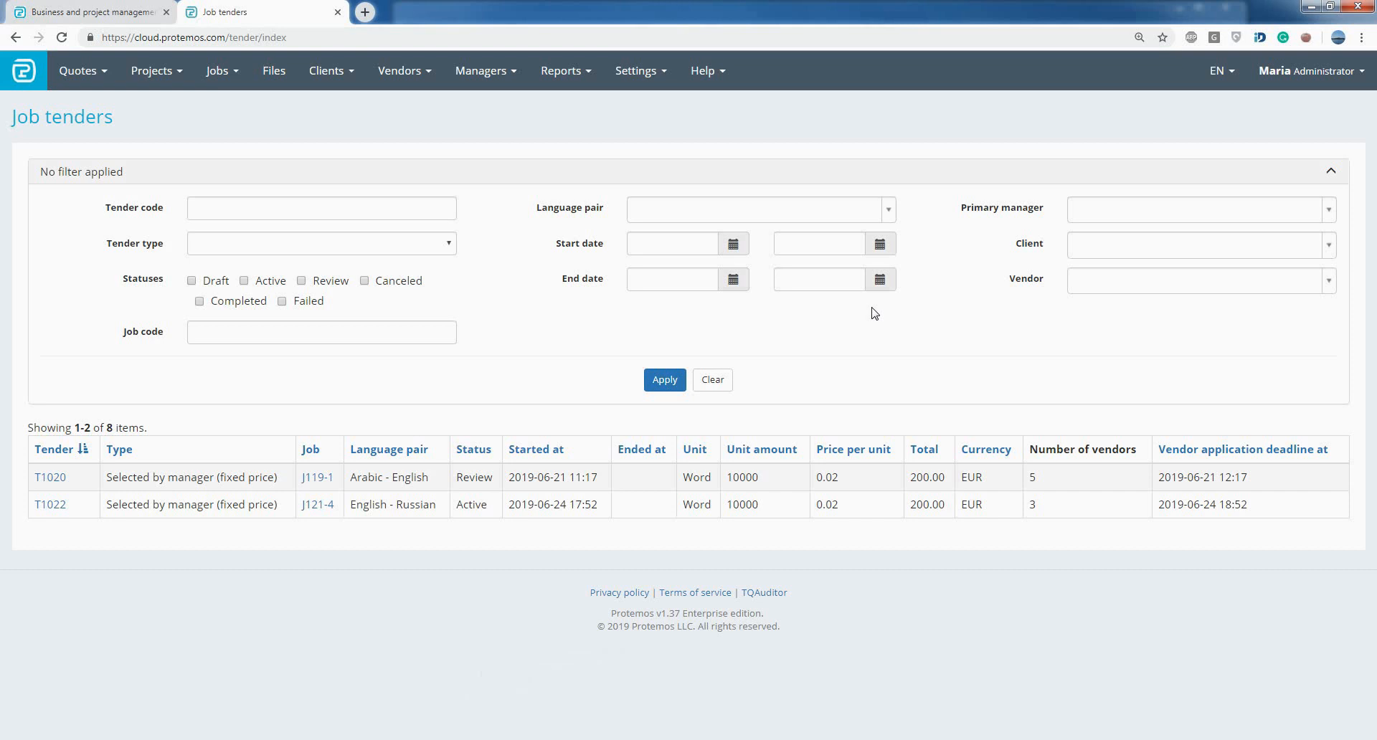
pyautogui.click(50, 478)
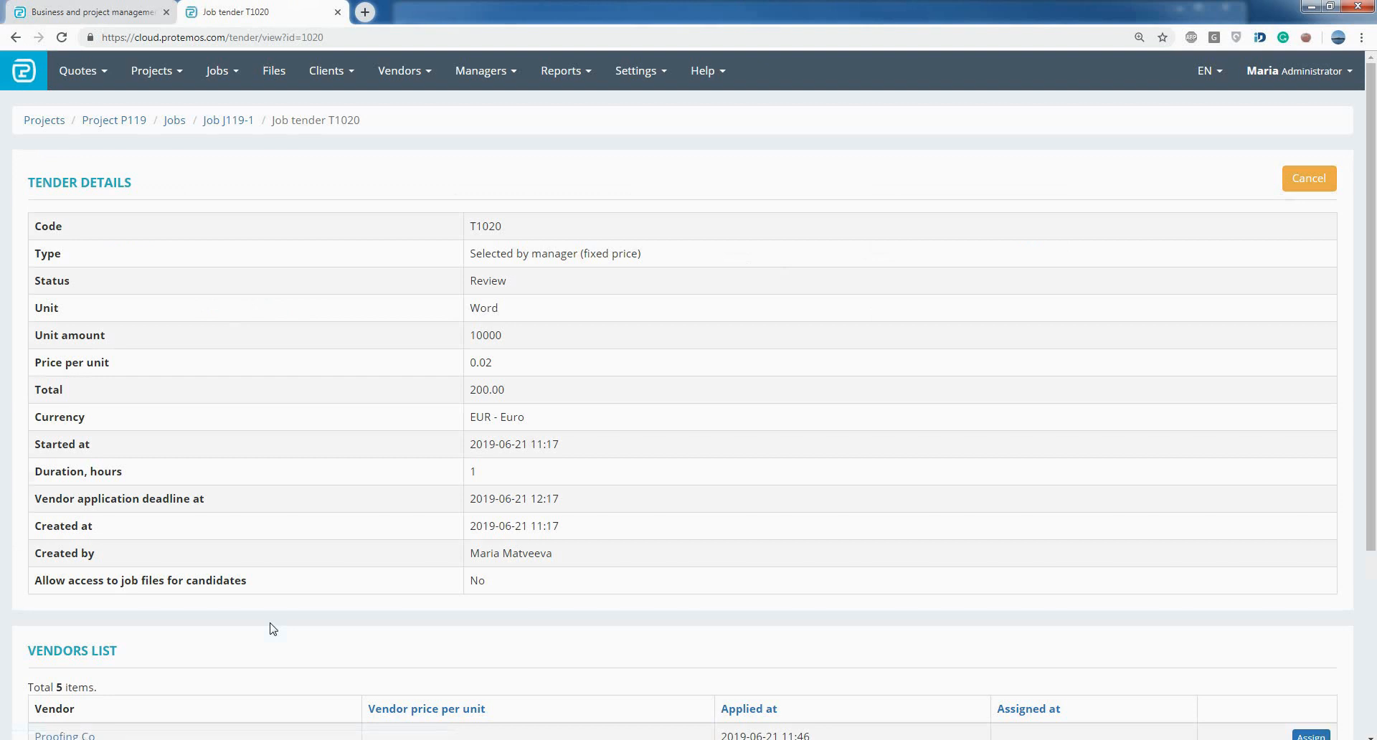
pyautogui.scroll(-4, 271, 628)
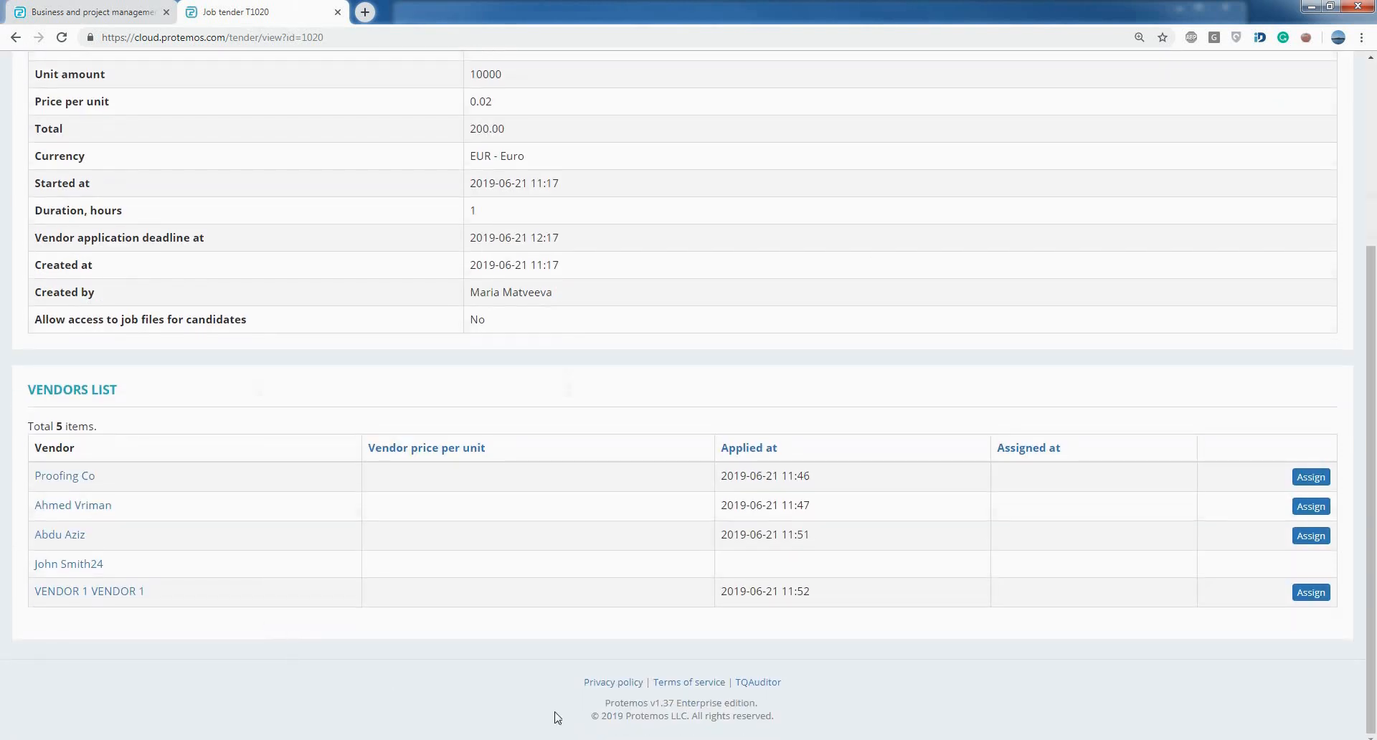
pyautogui.click(1310, 477)
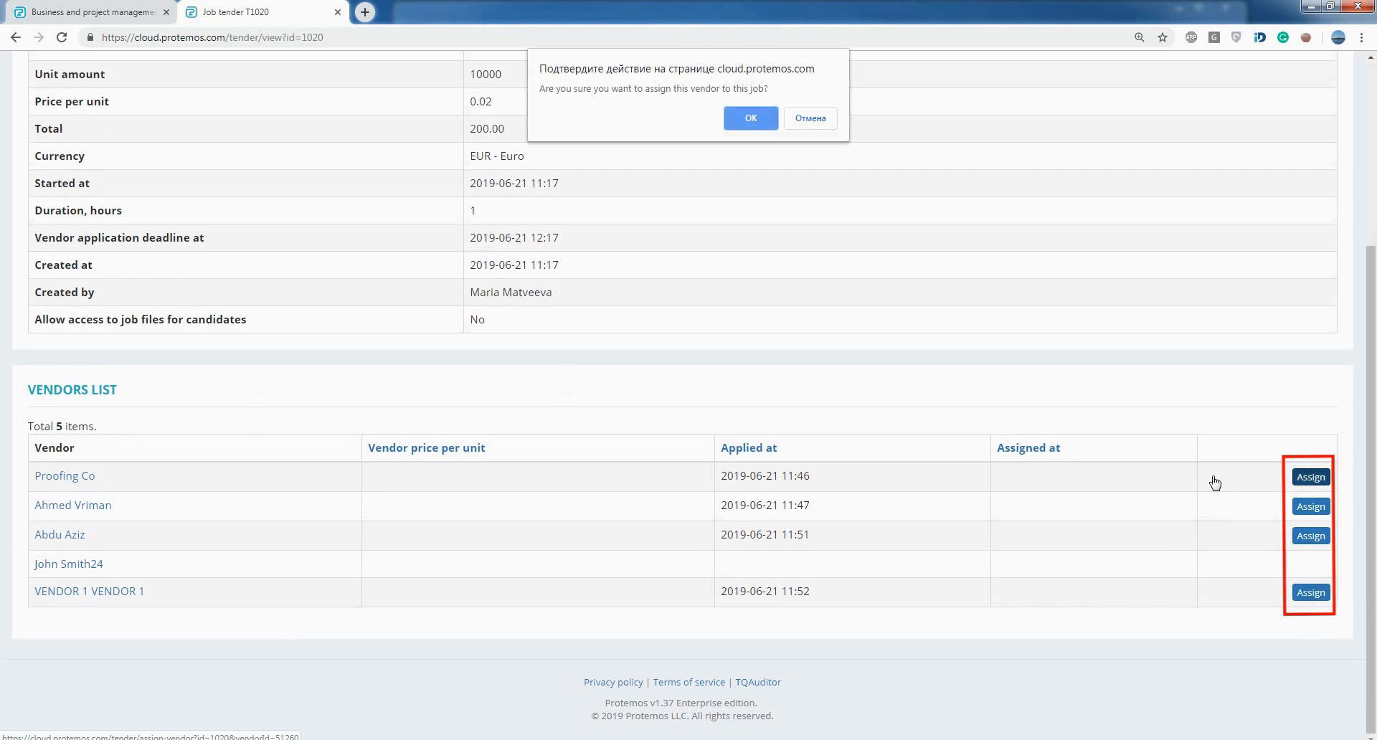
pyautogui.click(748, 118)
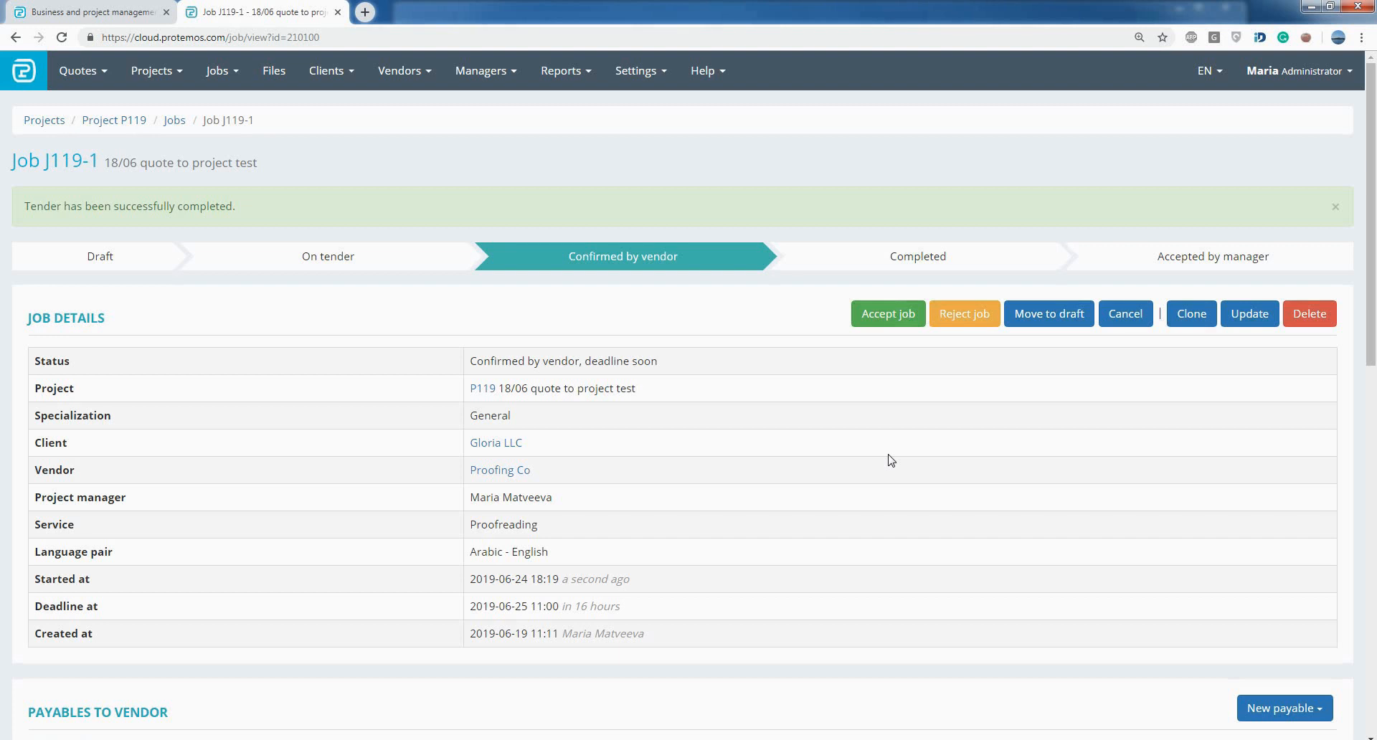
# - Examine the job page's details, payables, input and output files, and tenders list
pyautogui.scroll(-3, 890, 460)
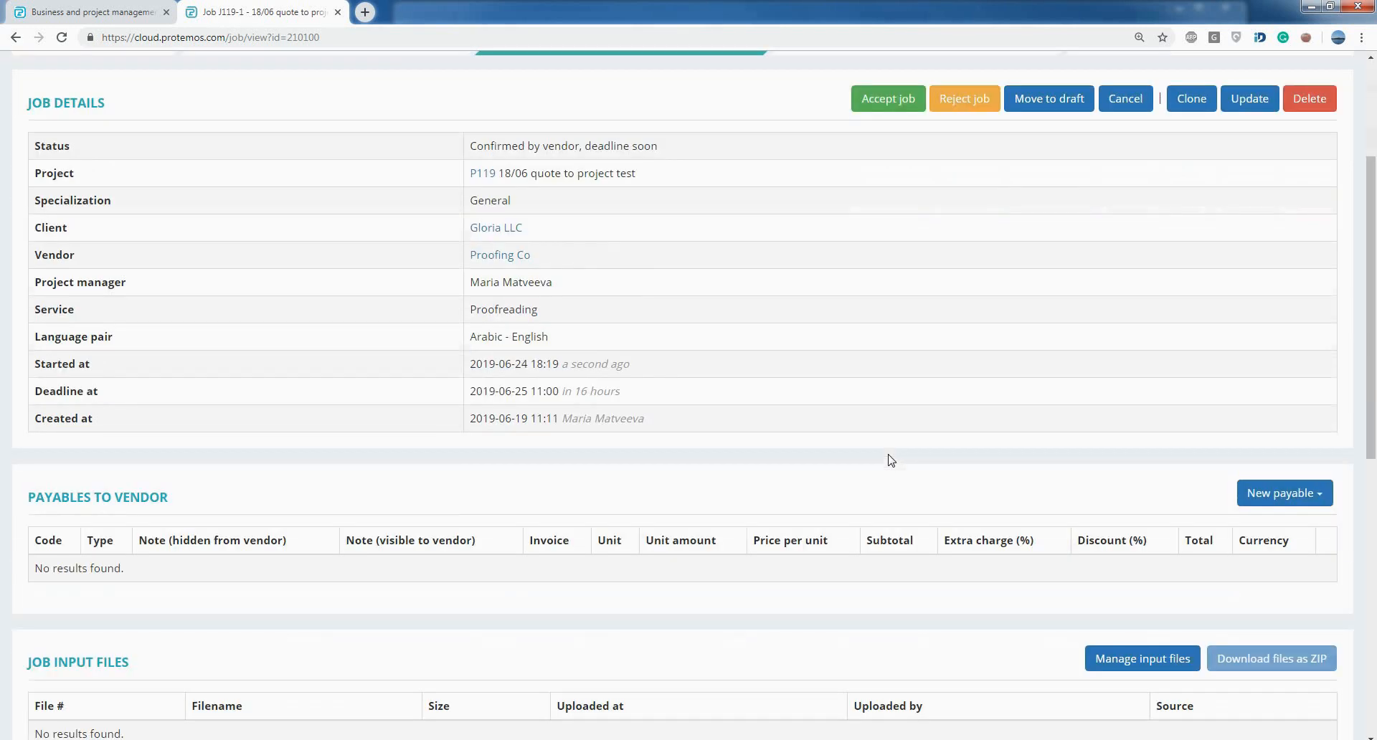
pyautogui.scroll(-6, 890, 459)
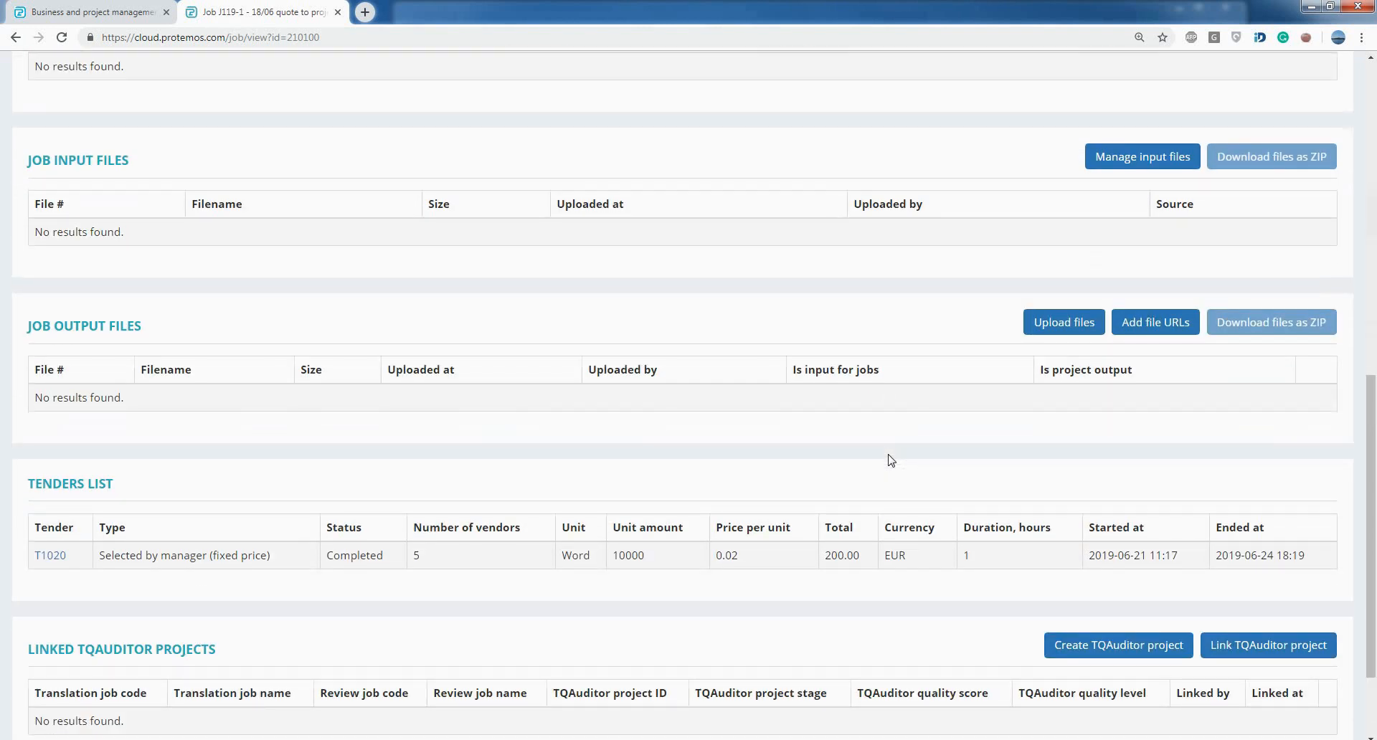
pyautogui.scroll(-2, 891, 460)
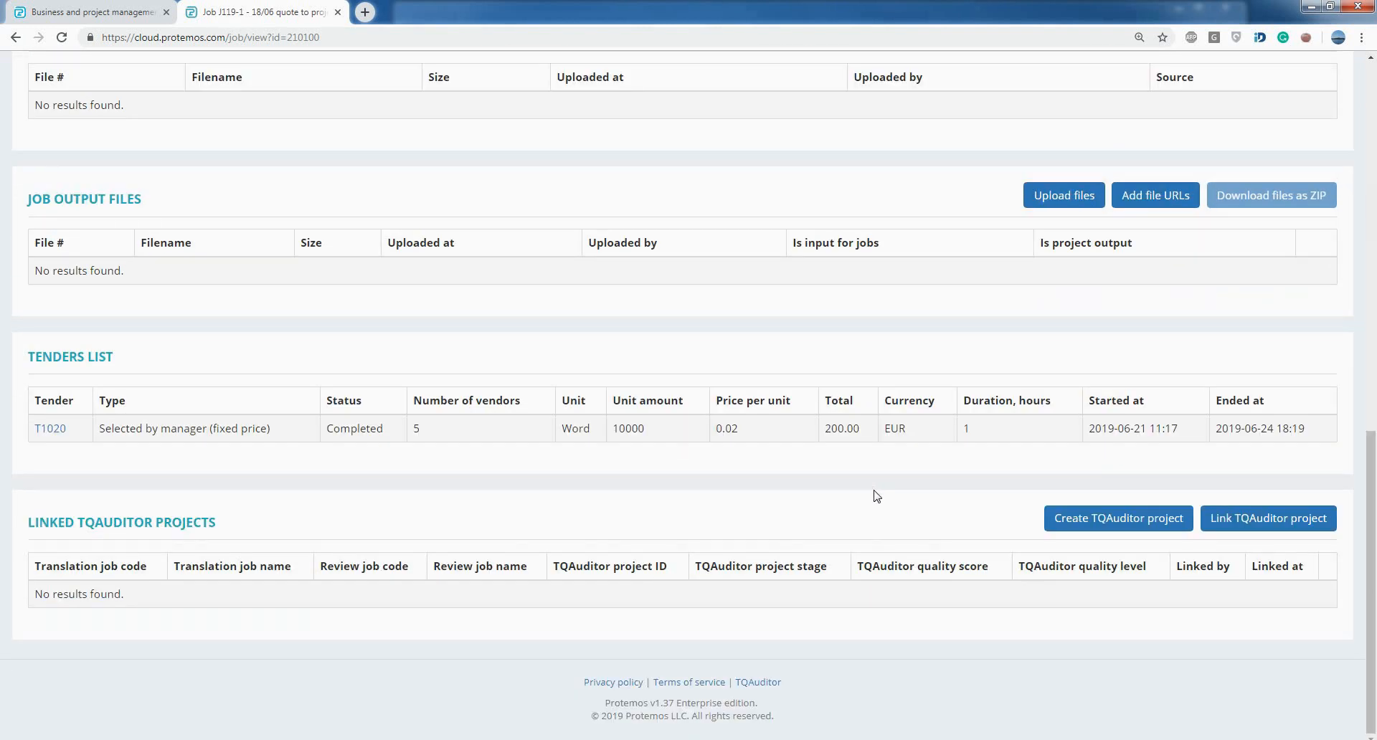
pyautogui.scroll(11, 876, 495)
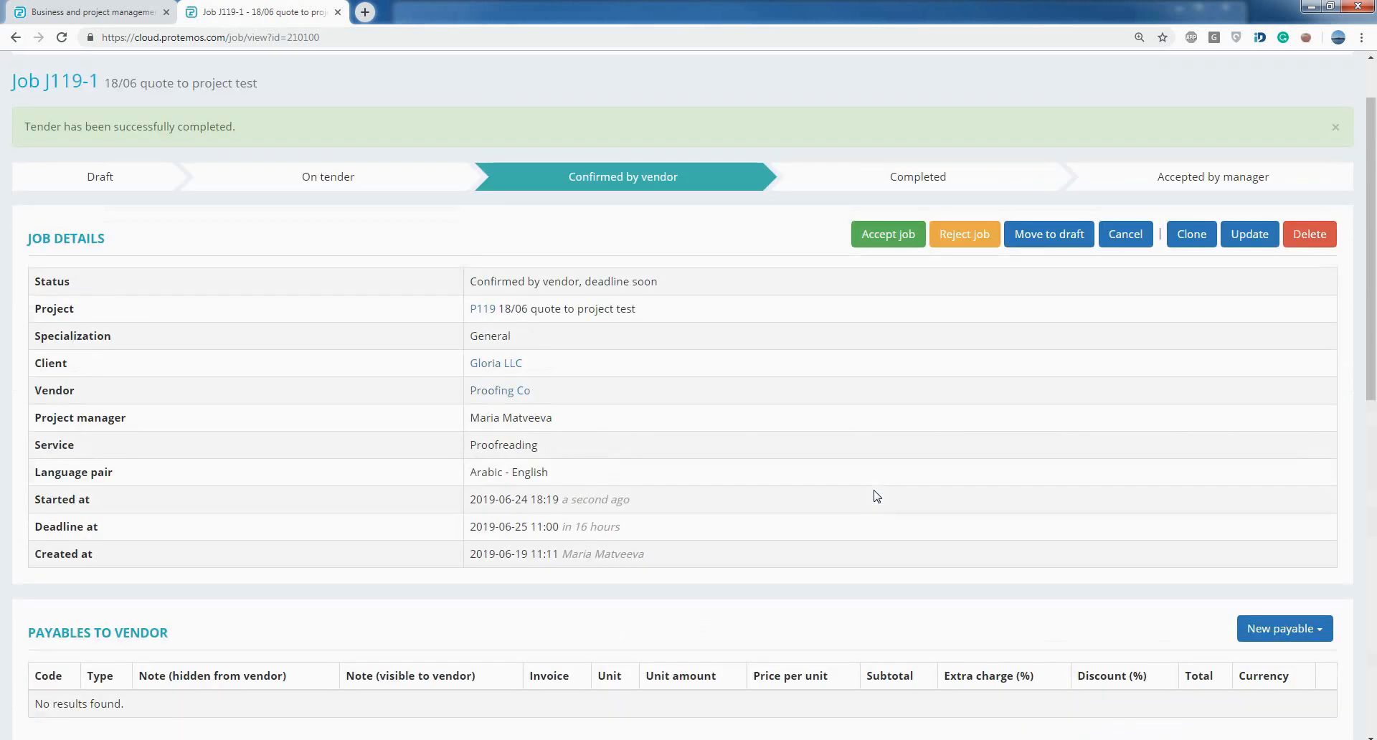
pyautogui.scroll(1, 877, 496)
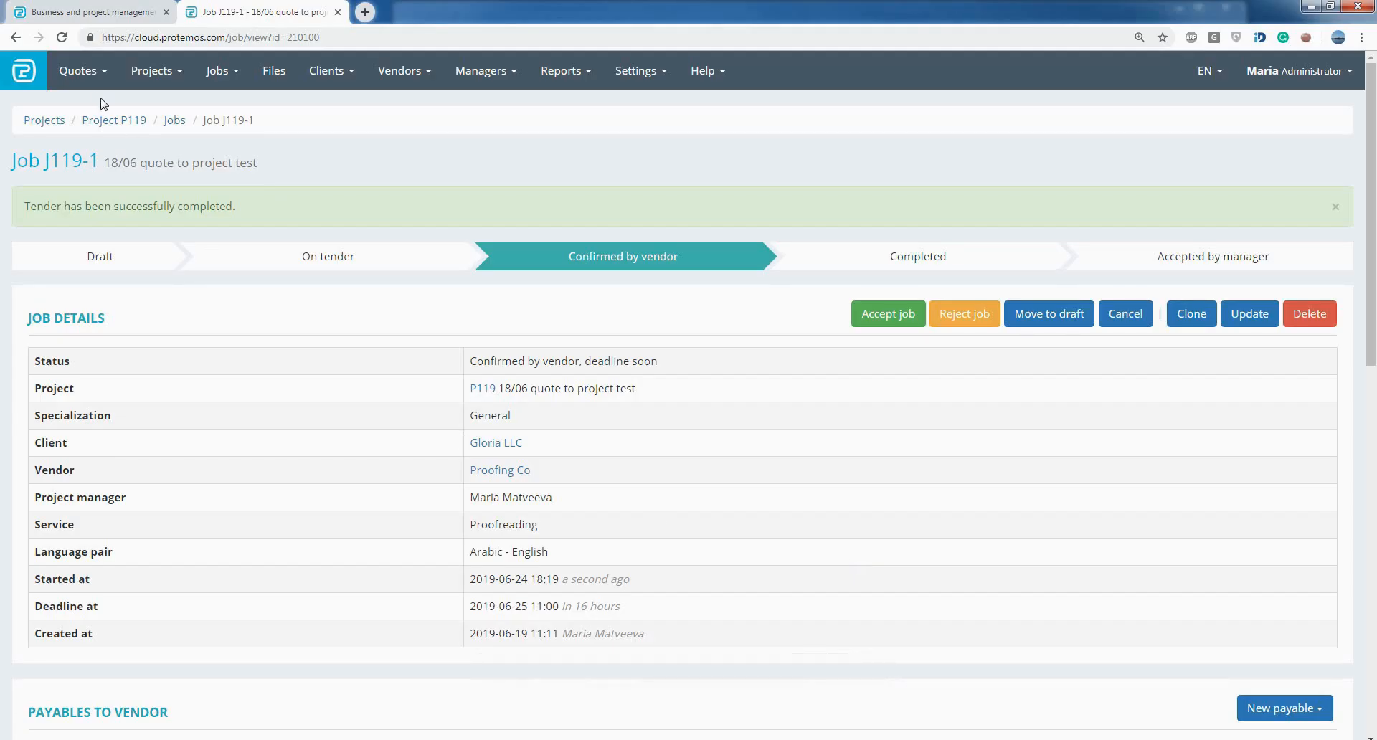
# - Open quote Q69 from the quotes list and examine its CAT logs and receivables
pyautogui.click(87, 80)
pyautogui.click(90, 106)
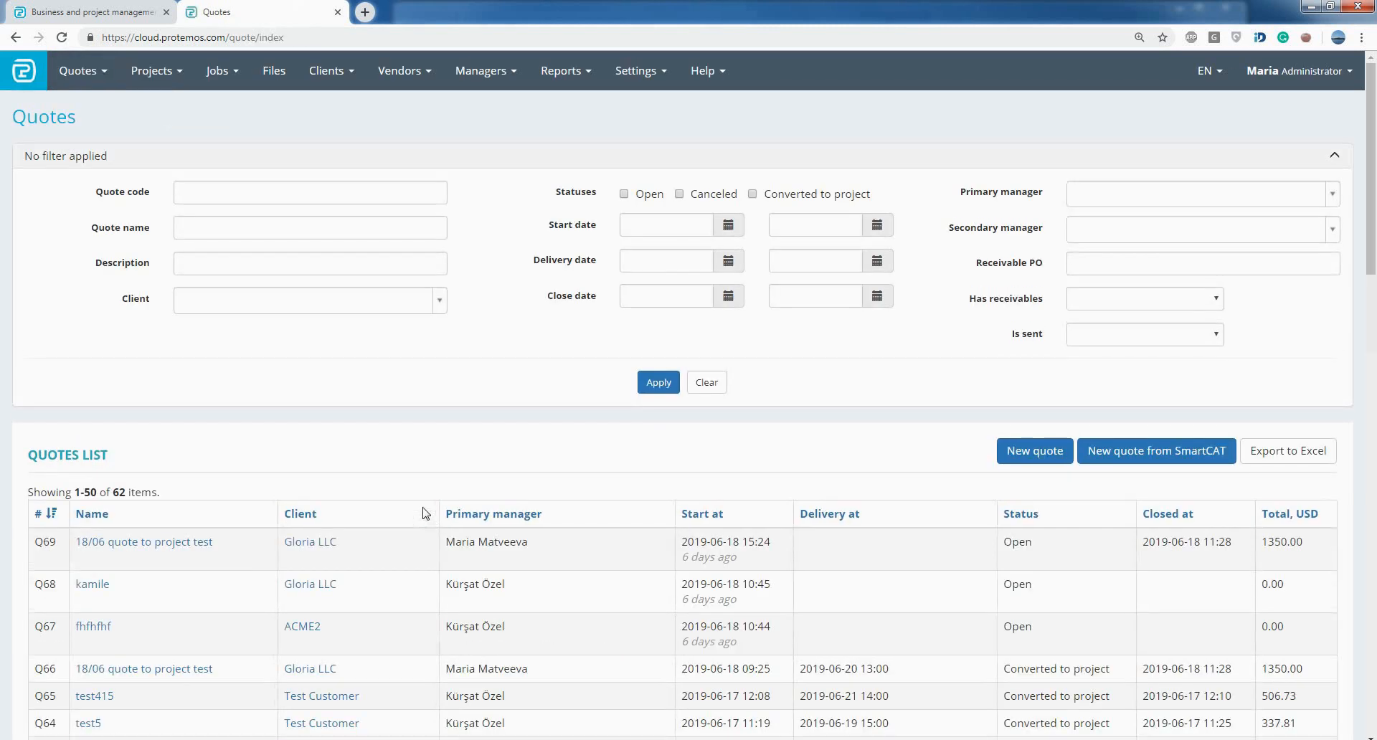
pyautogui.click(198, 544)
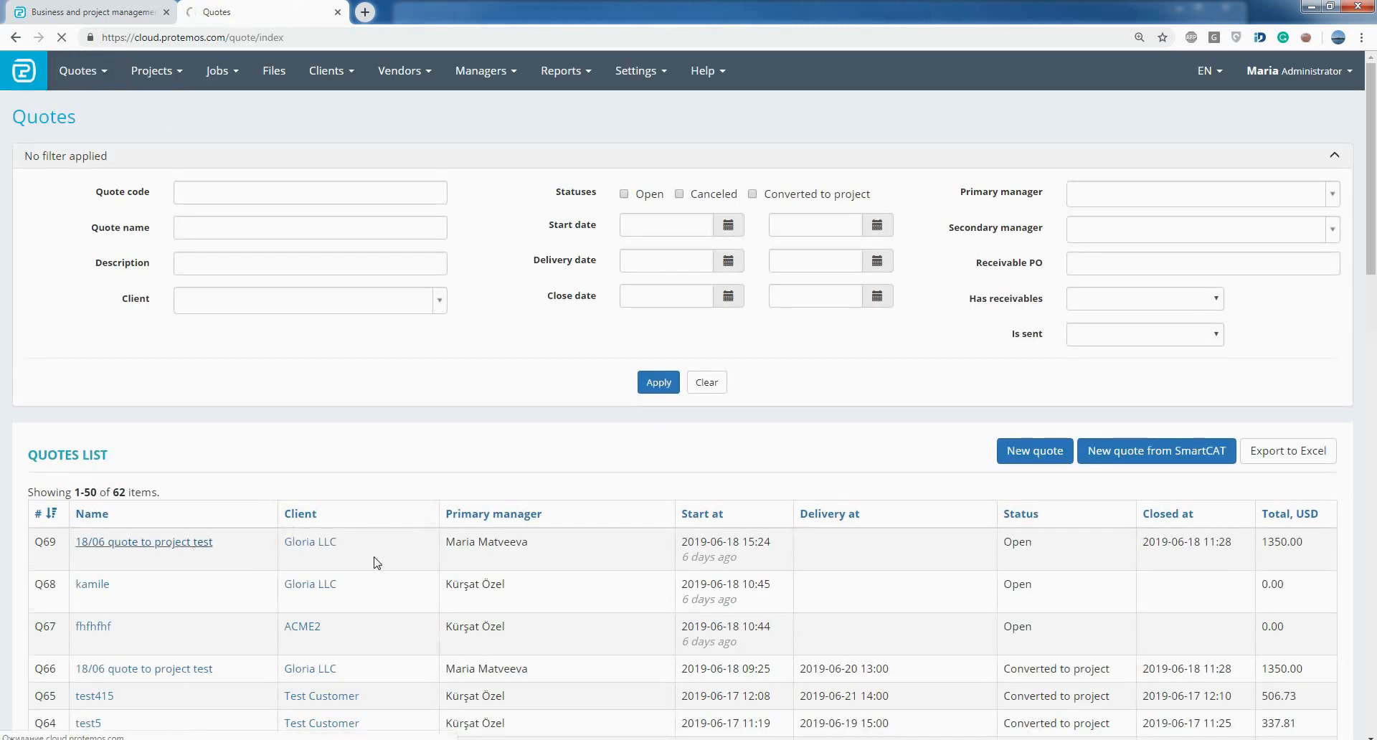
pyautogui.scroll(-7, 376, 563)
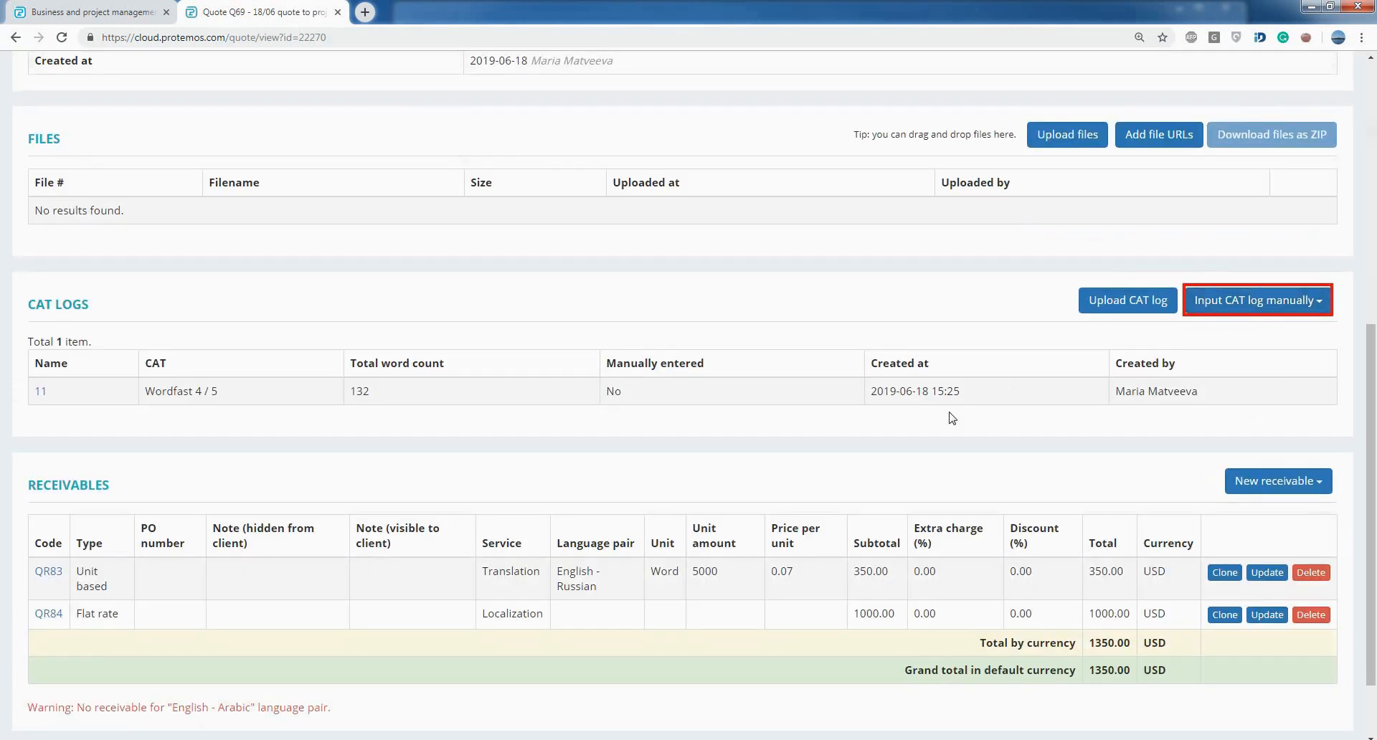
pyautogui.scroll(7, 951, 417)
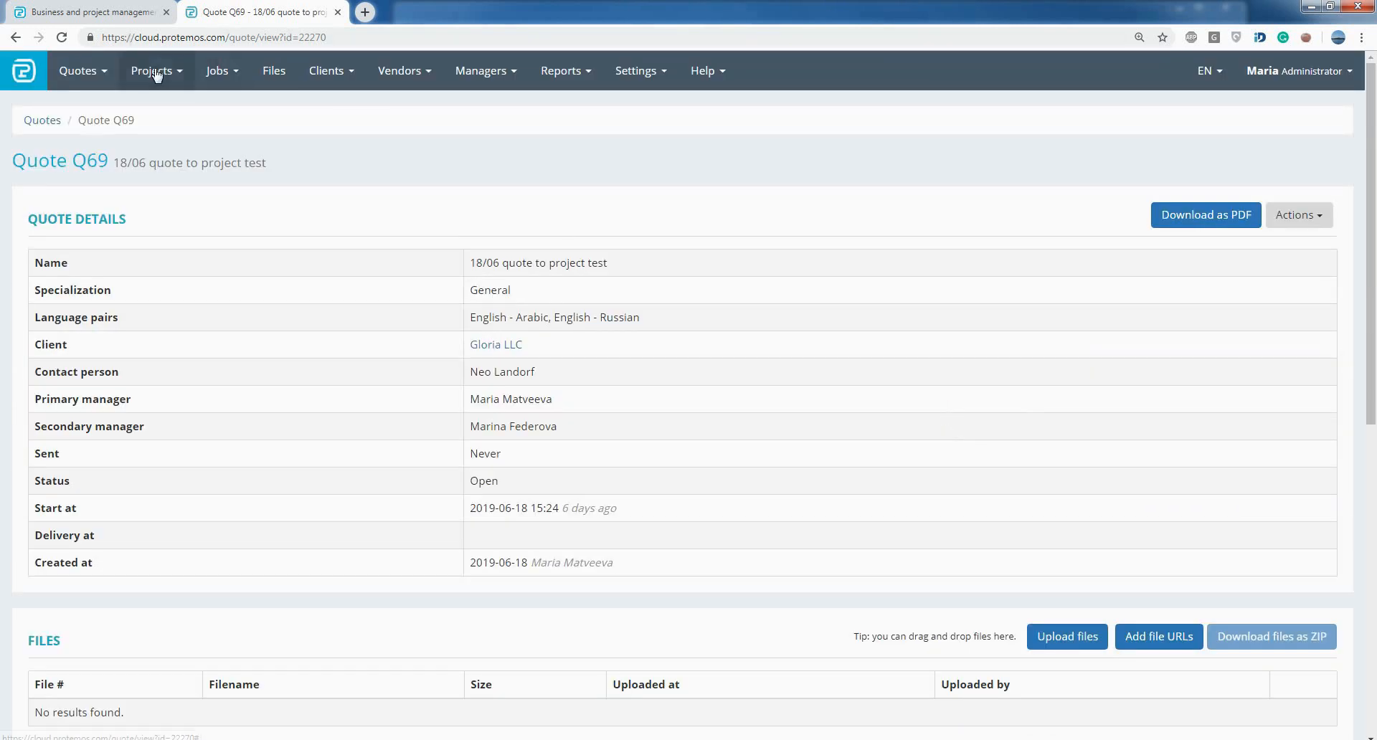
# - Open the CAT logs of project P121 and start a manual CAT log for SDL Trados 2007 / Memsource
pyautogui.middleClick(152, 71)
pyautogui.hotkey('ctrl', 'Tab')
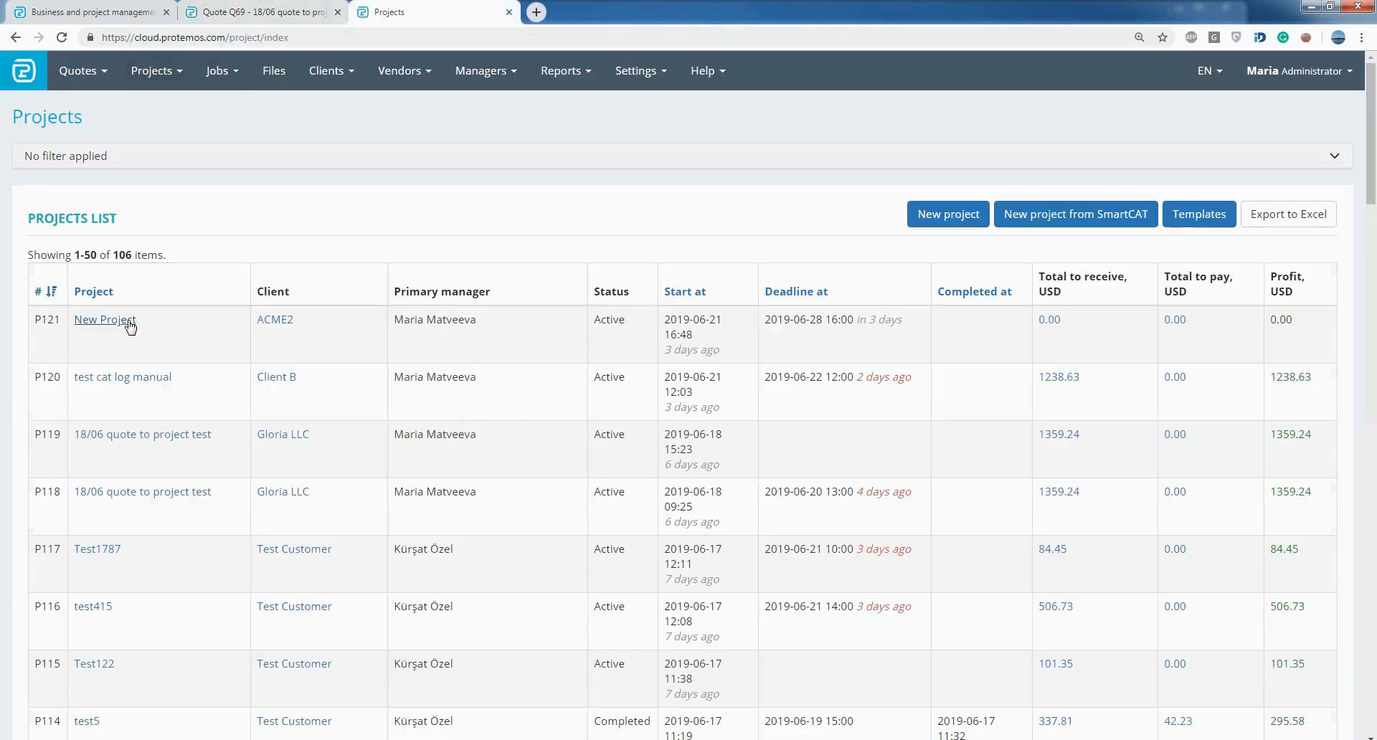
pyautogui.click(128, 323)
pyautogui.click(276, 205)
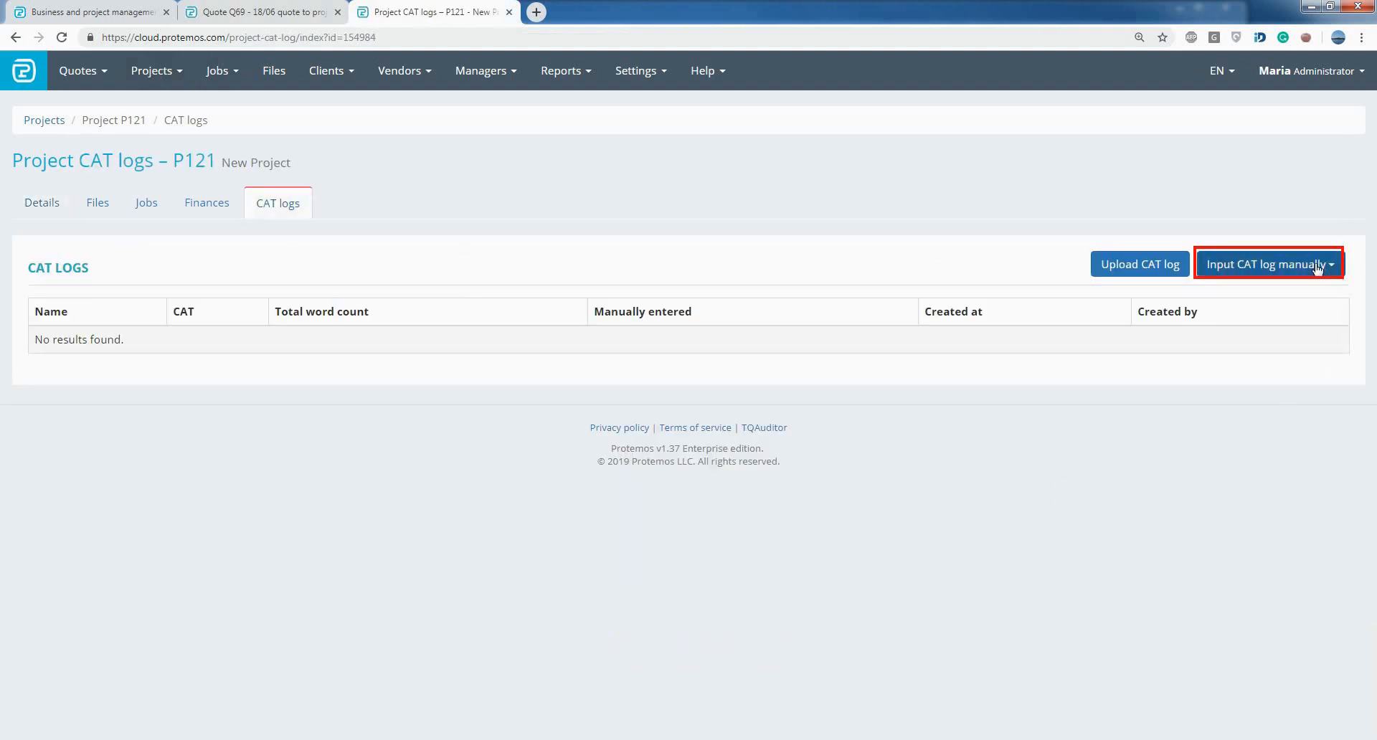
pyautogui.click(1316, 268)
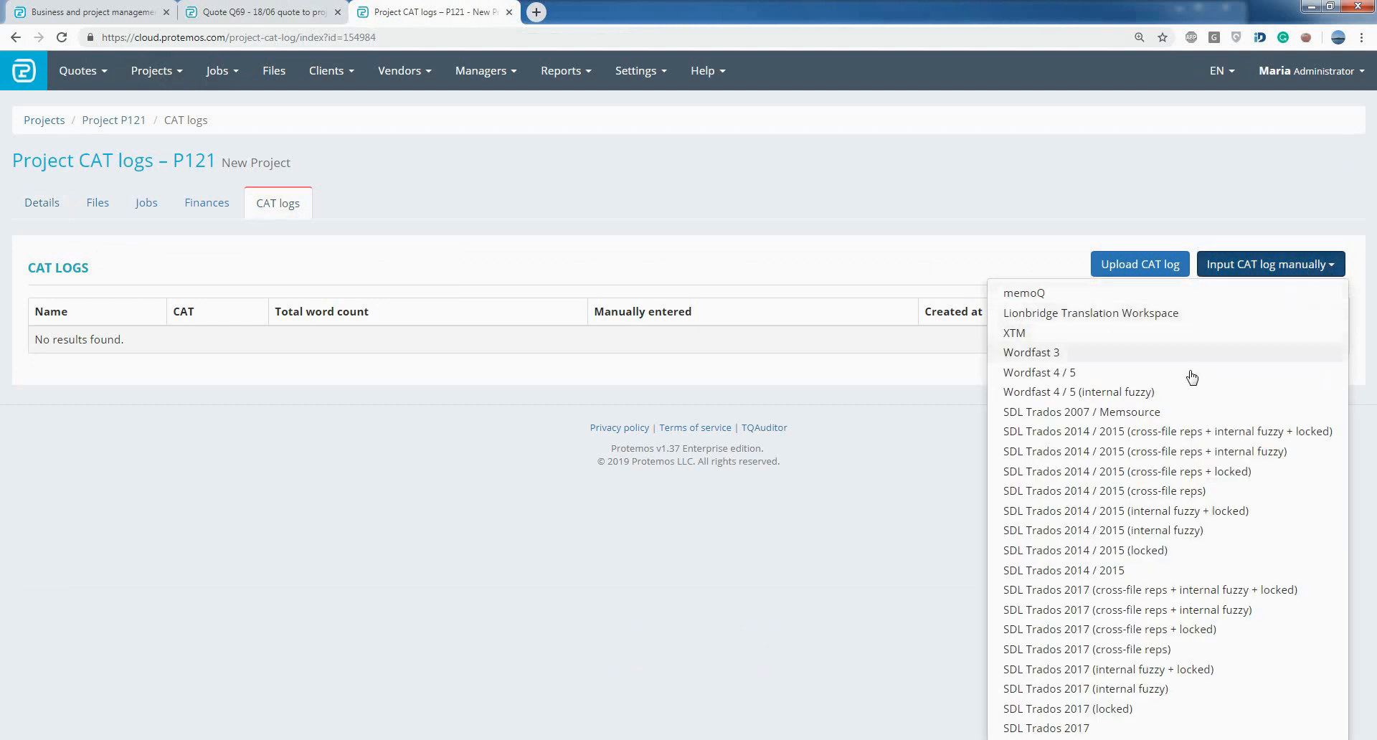
pyautogui.click(1155, 412)
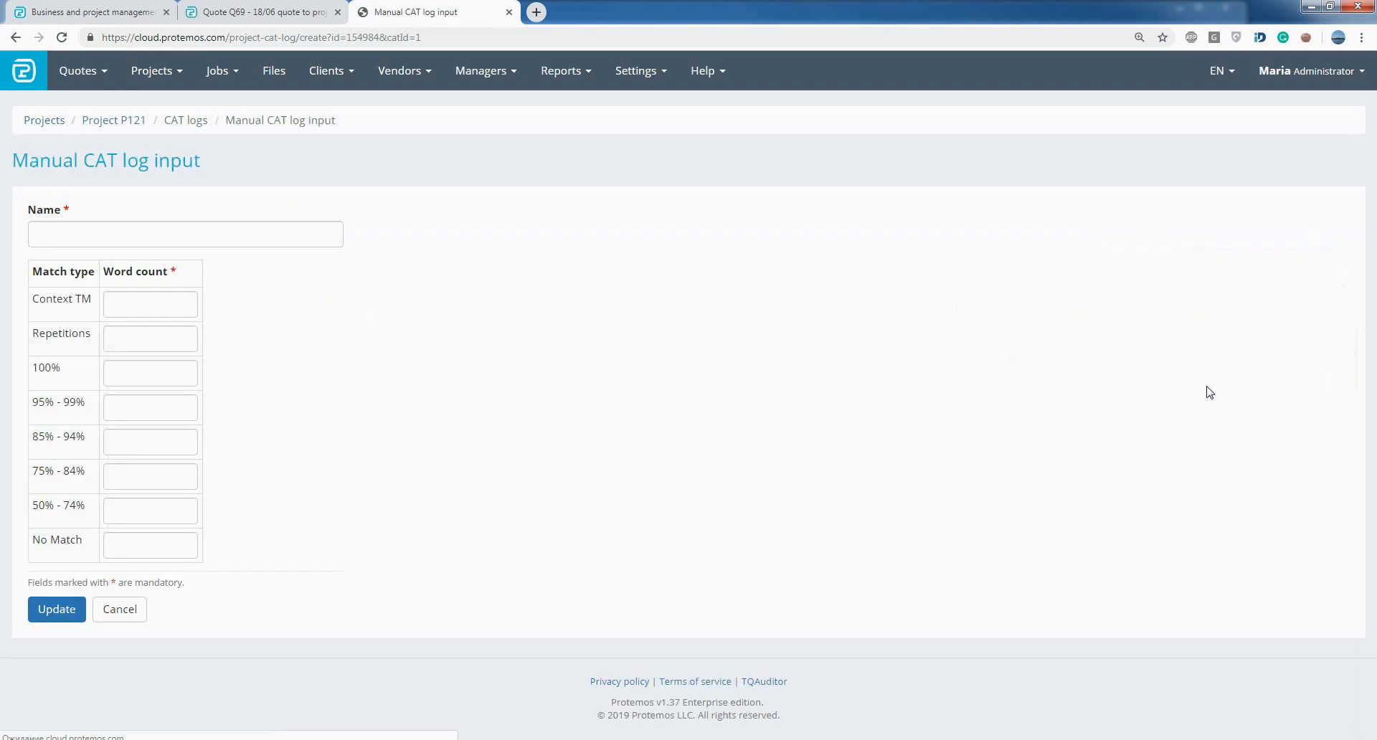
# - Name the CAT log "new" and enter word counts of 355 for Context TM, 84 for Repetitions and 74 for 100%
pyautogui.click(278, 237)
pyautogui.write('new')
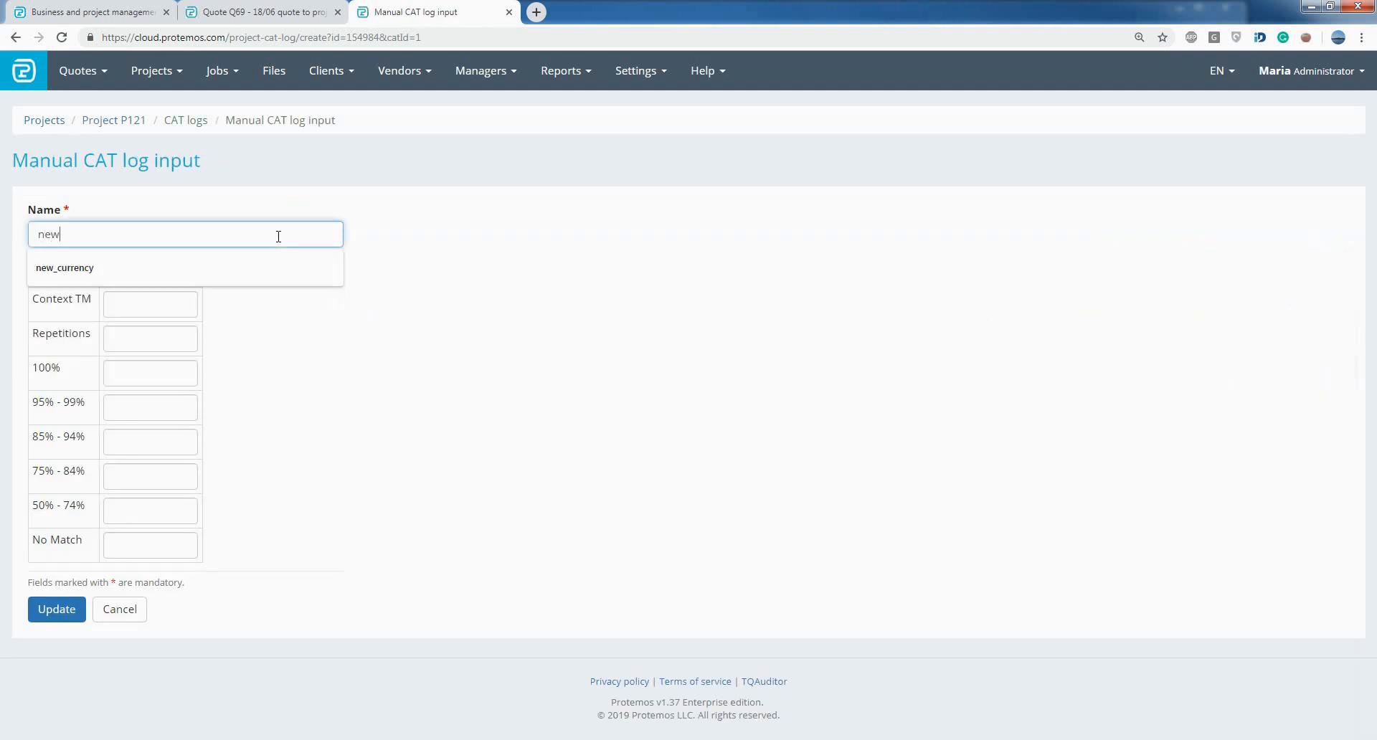
pyautogui.click(328, 307)
pyautogui.click(135, 305)
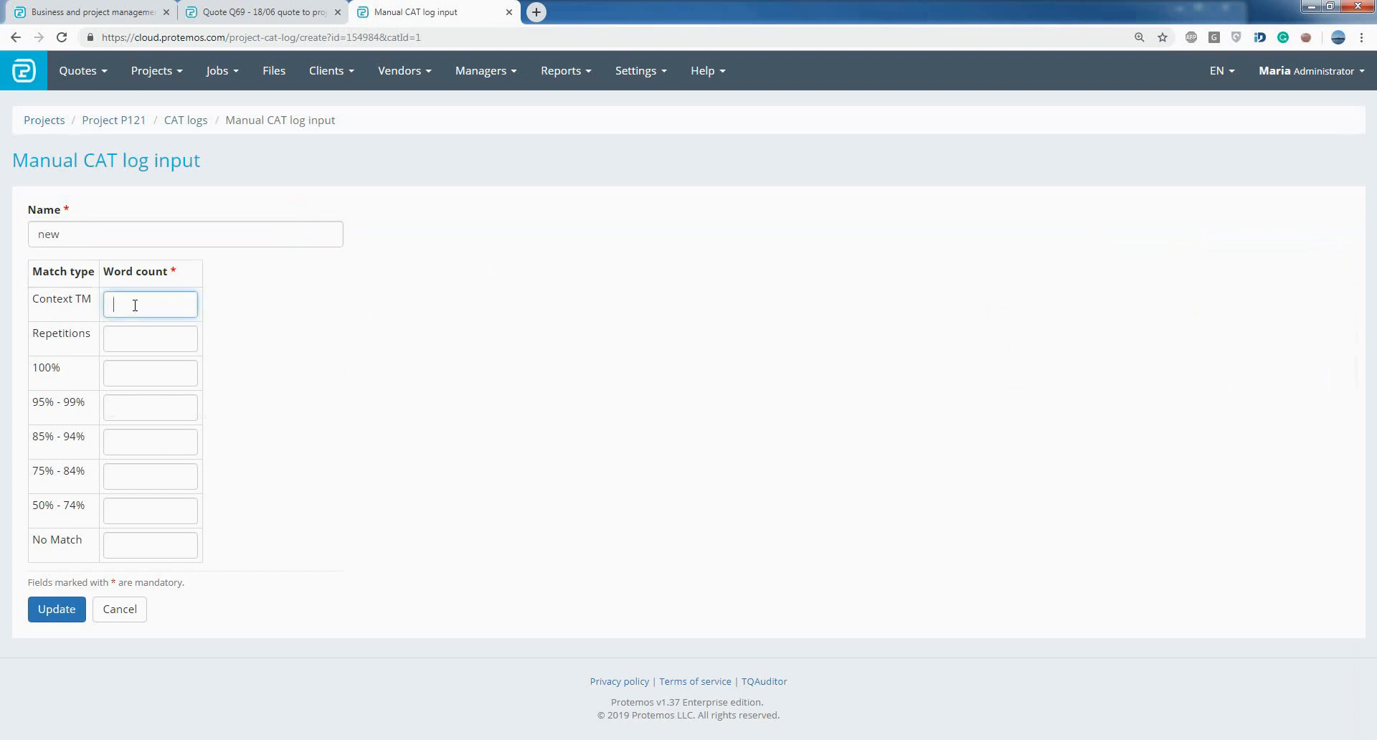
pyautogui.write('355')
pyautogui.click(138, 333)
pyautogui.write('84')
pyautogui.click(161, 371)
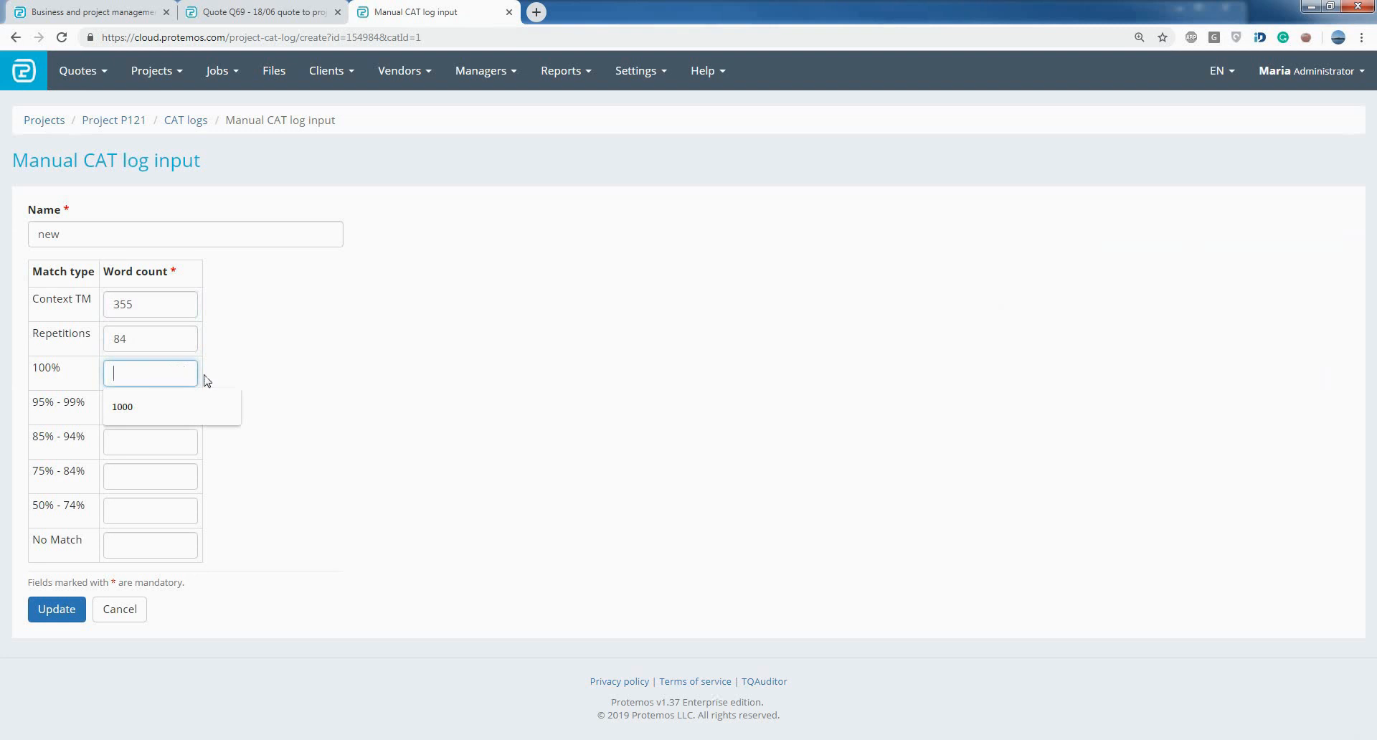
pyautogui.write('74')
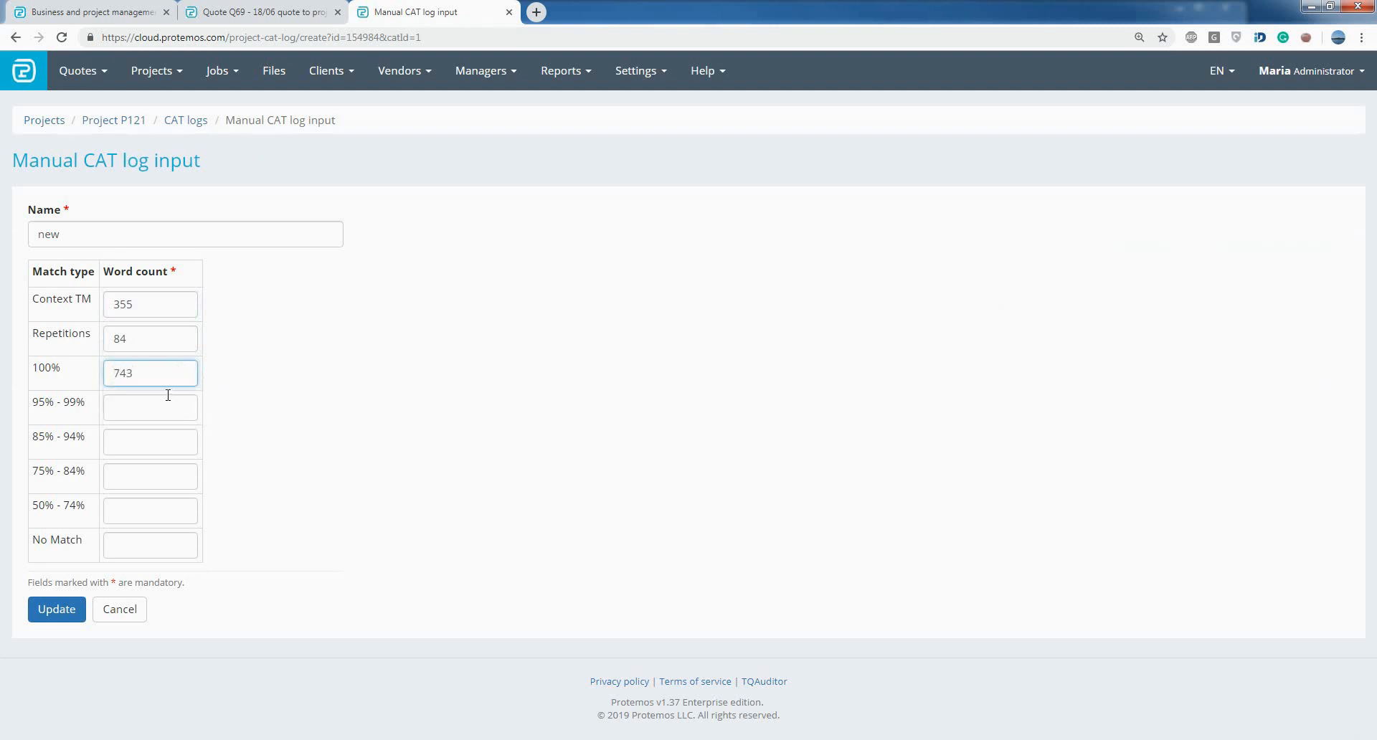
# - Set the word counts to 1245 for 95% - 99%, 123 for 85% - 94% and 123 for 75% - 84%
pyautogui.click(155, 402)
pyautogui.write('1245')
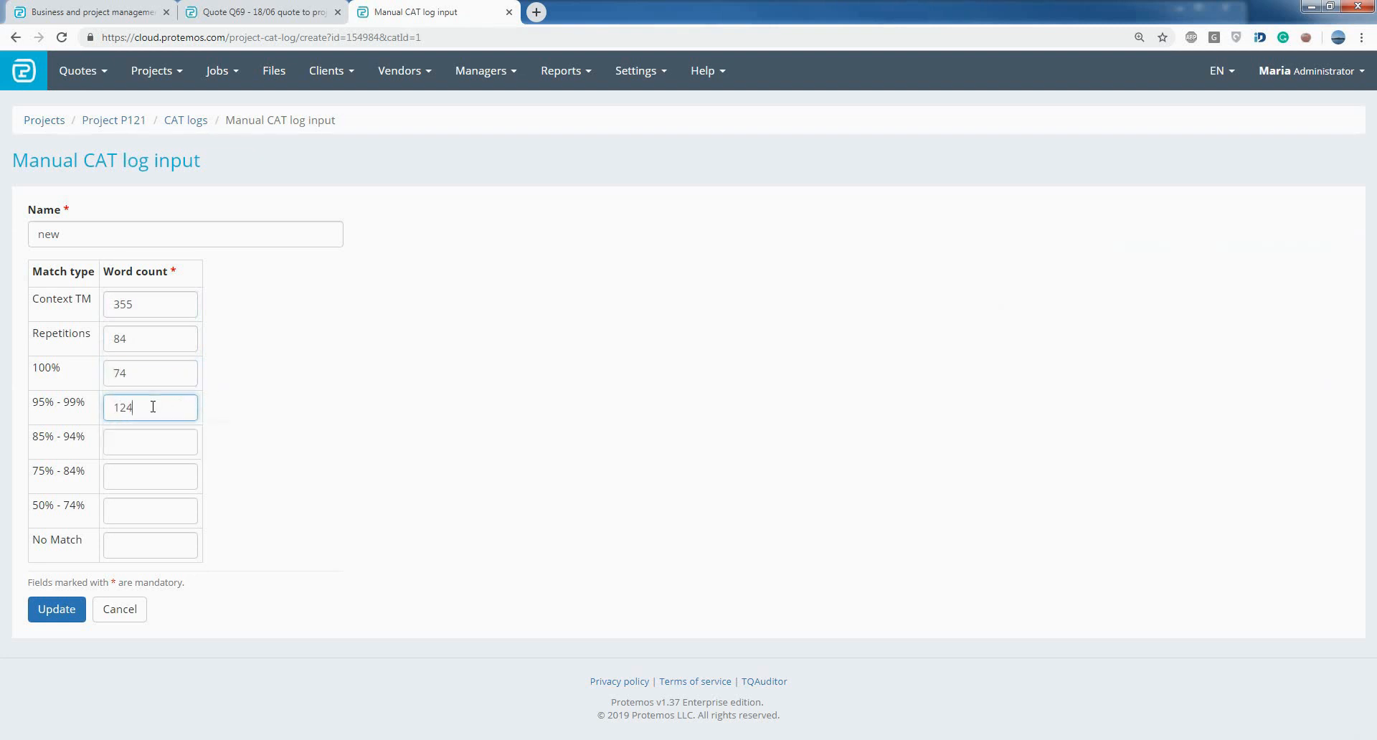
pyautogui.click(142, 437)
pyautogui.write('123')
pyautogui.click(146, 477)
pyautogui.write('123')
# - Enter 145 words for 50% - 74% and 6788 for No Match, and save the CAT log
pyautogui.click(151, 510)
pyautogui.write('1')
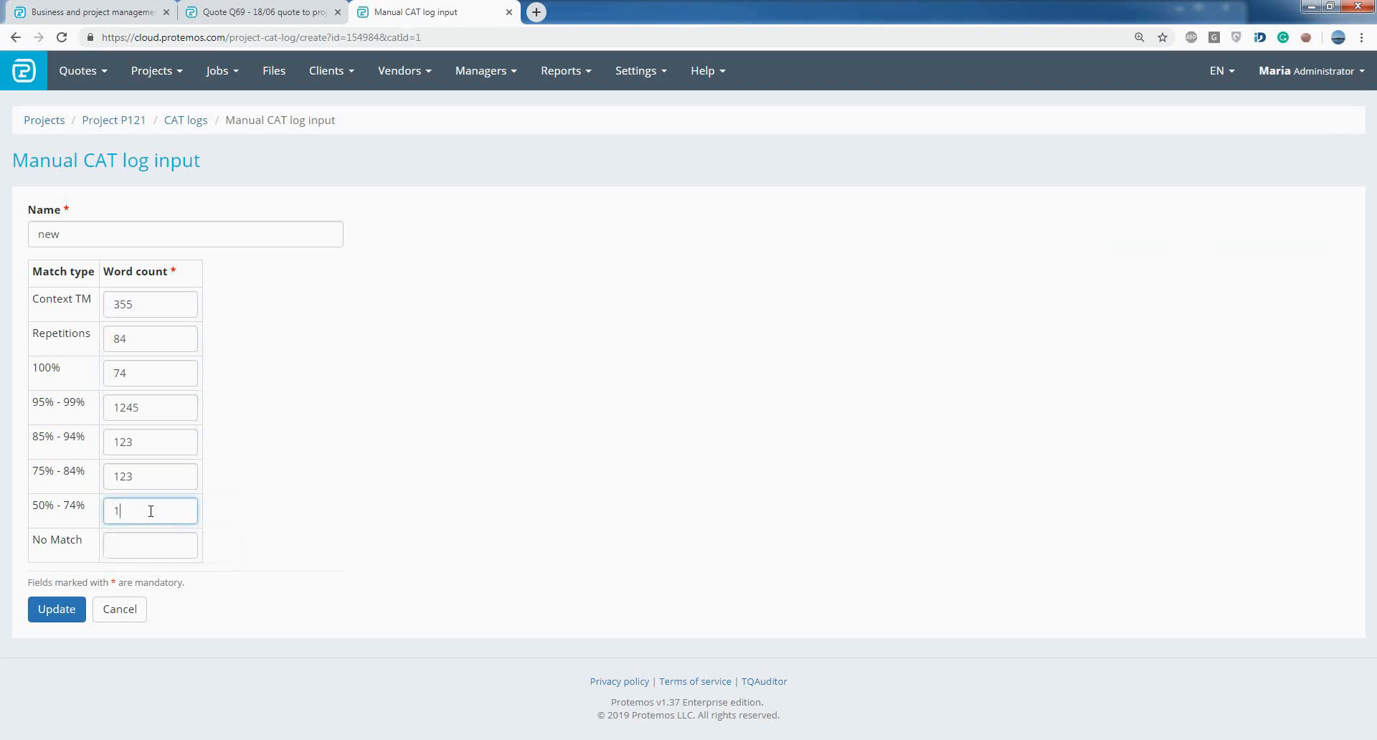
pyautogui.write('45')
pyautogui.click(142, 541)
pyautogui.write('6')
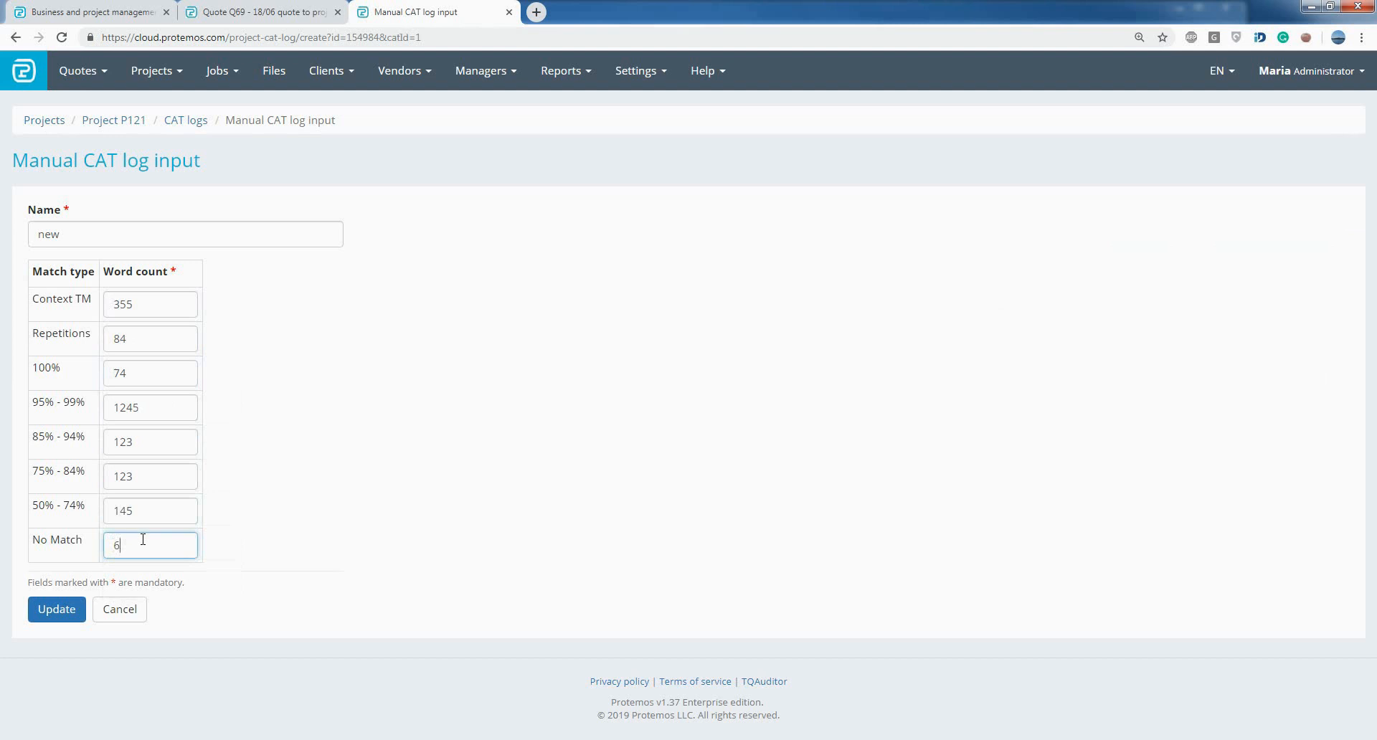
pyautogui.write('788')
pyautogui.click(60, 618)
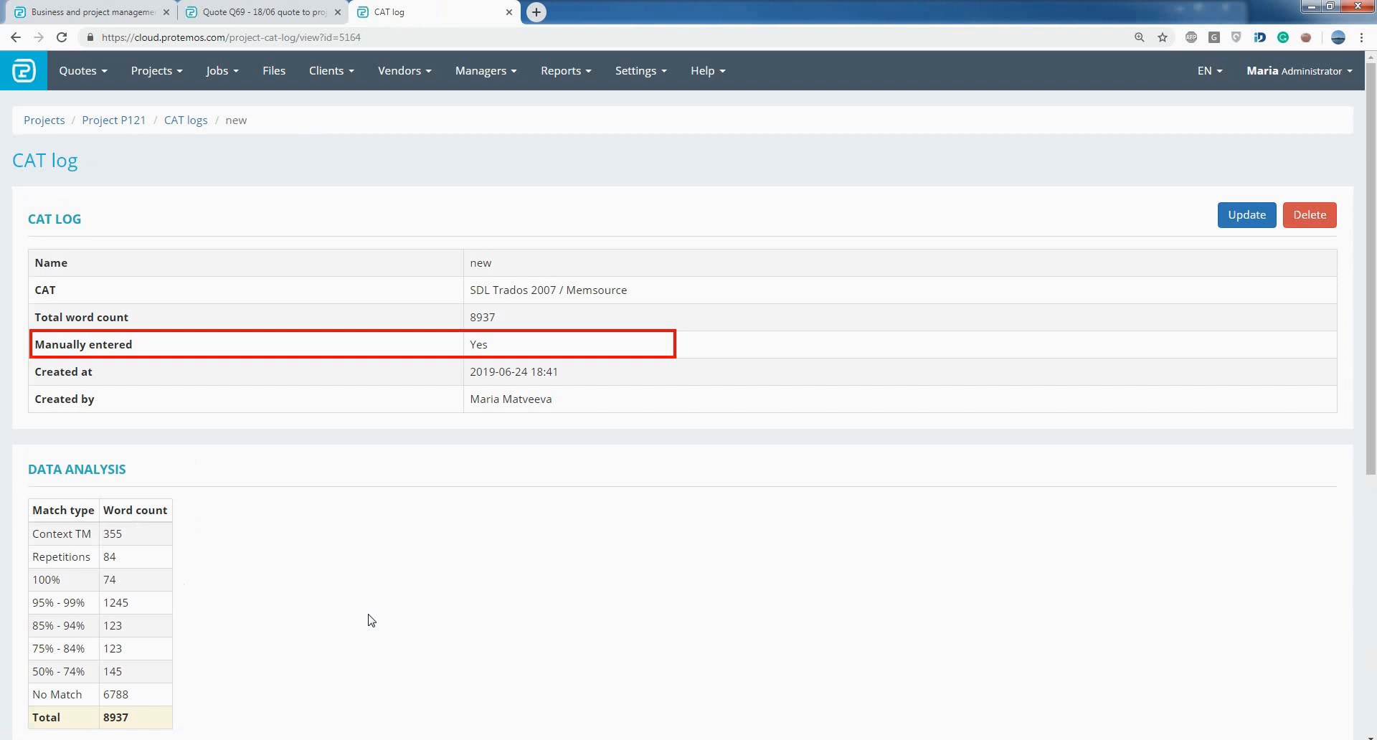
# - Examine the saved CAT log's data analysis and where it is used in receivables and payables
pyautogui.scroll(-3, 370, 621)
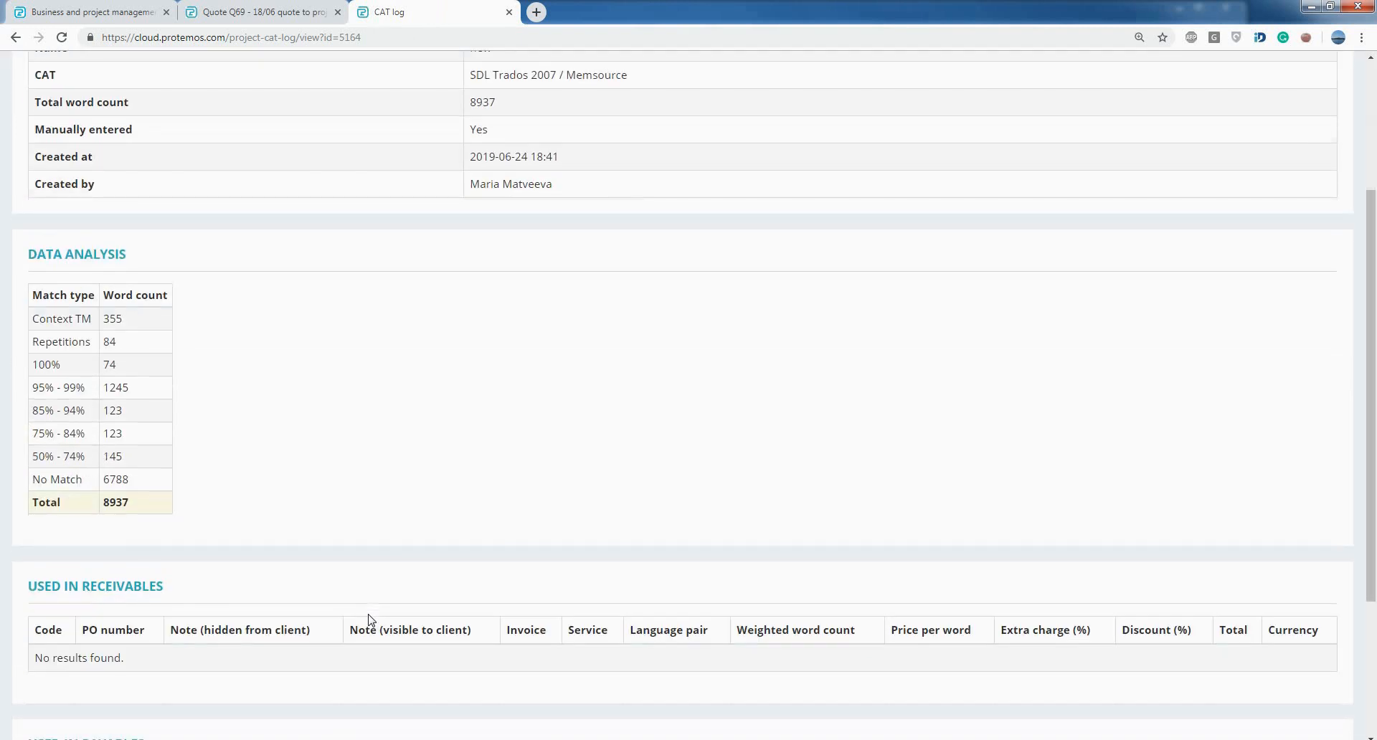
pyautogui.scroll(-2, 371, 620)
pyautogui.scroll(5, 369, 620)
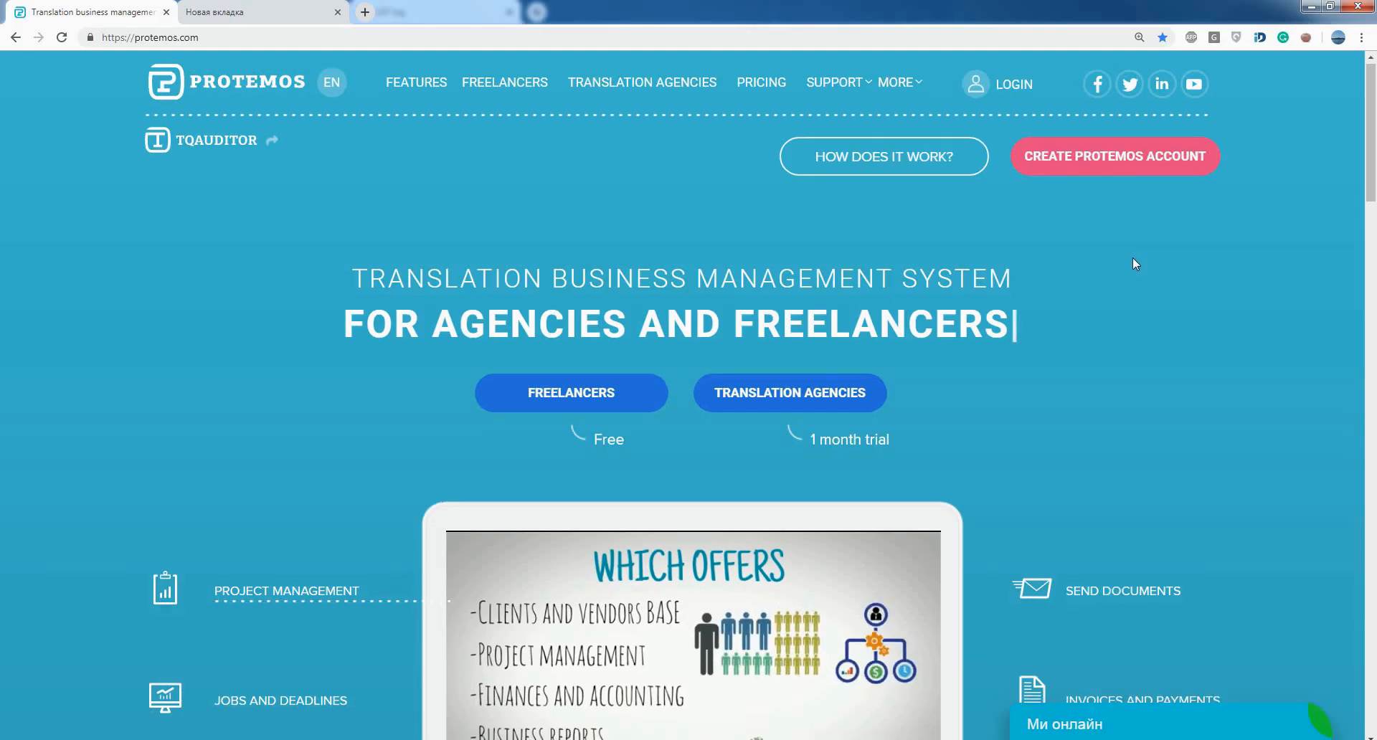
# - Look through the Protemos home page down to the customer testimonials
pyautogui.scroll(-15, 1133, 259)
pyautogui.scroll(-20, 1133, 259)
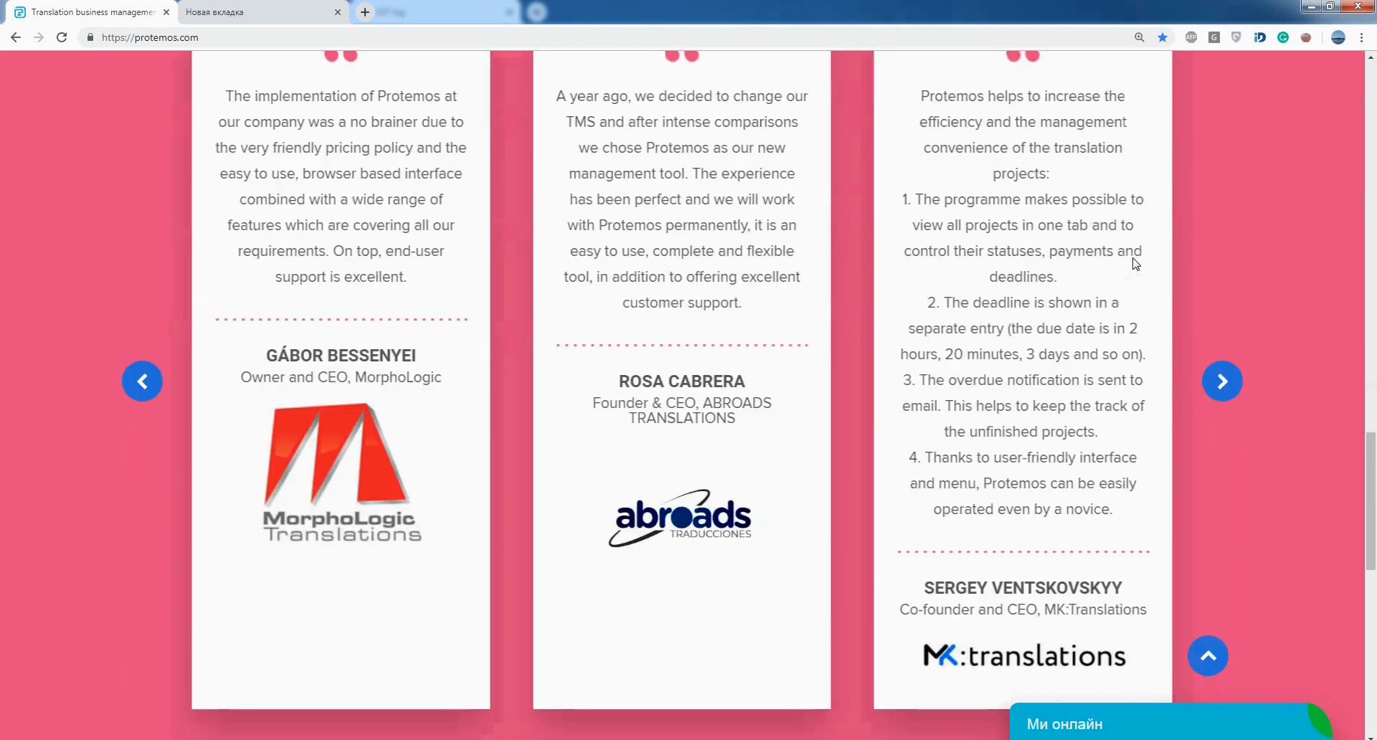